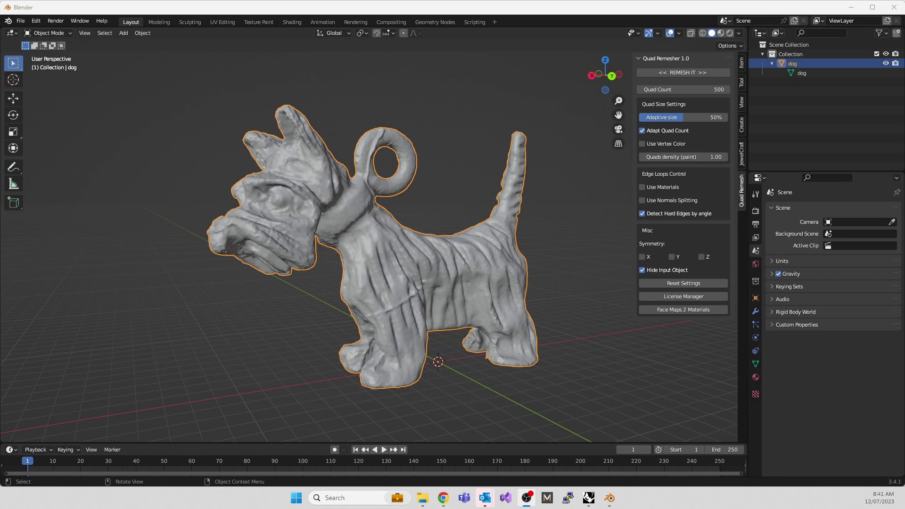
Switch to Rhino and examine the smooth dog model beside the scanned dog mesh, including the mesh's head and face.
click(587, 501)
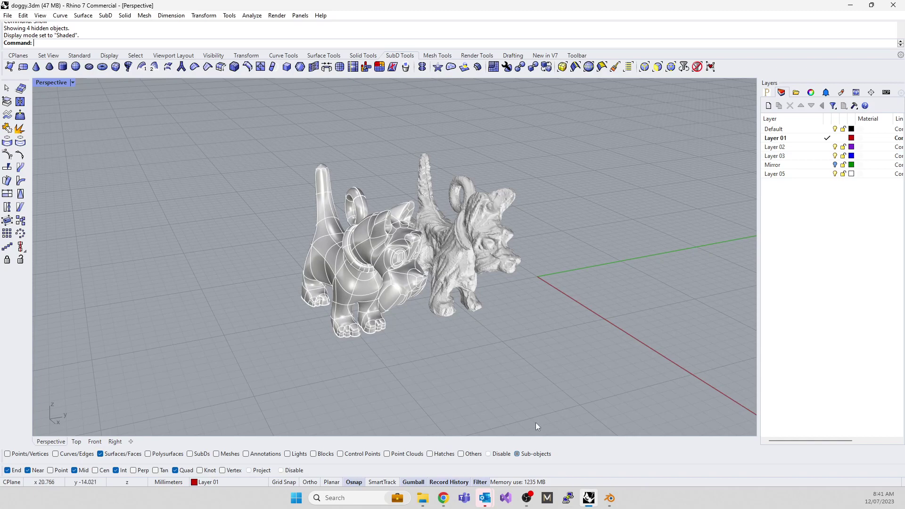
middle_click(500, 339)
right_drag(428, 384, 370, 343)
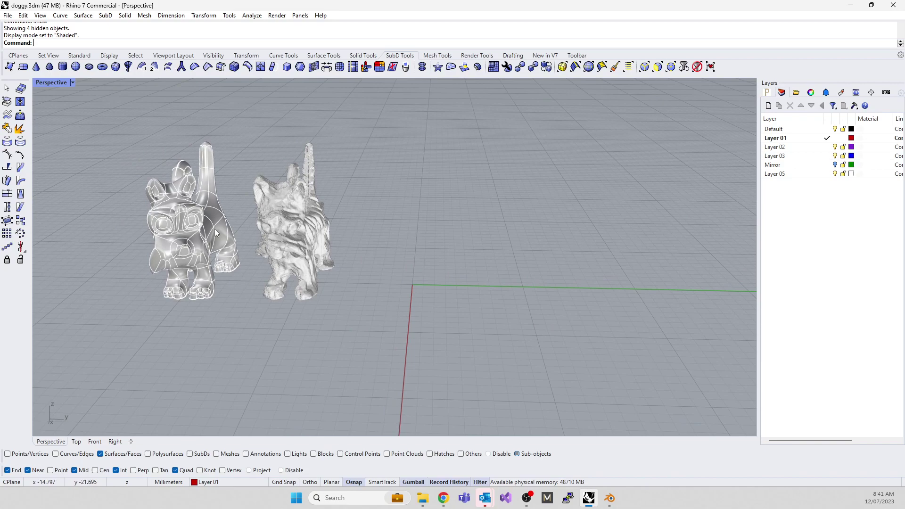
scroll(117, 189, up, 3)
right_drag(151, 266, 270, 292)
scroll(135, 264, down, 5)
scroll(484, 280, up, 3)
scroll(471, 285, up, 2)
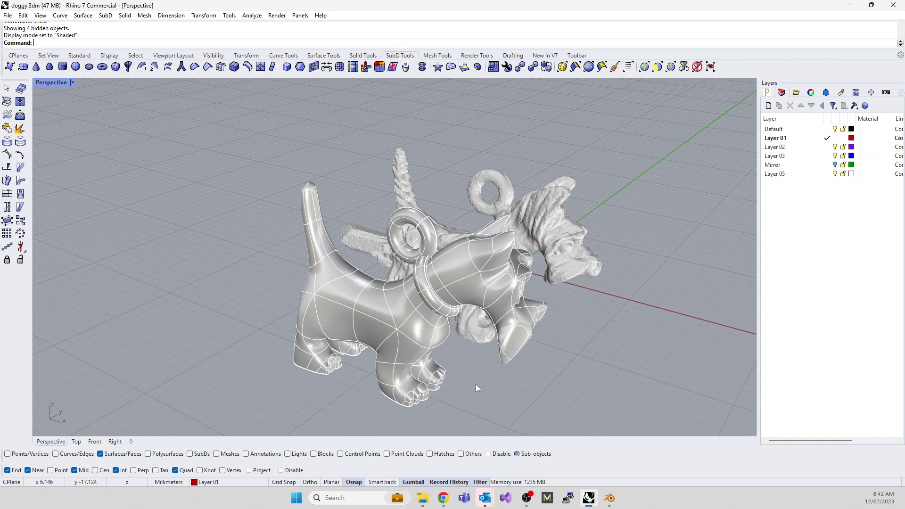
right_drag(476, 383, 414, 381)
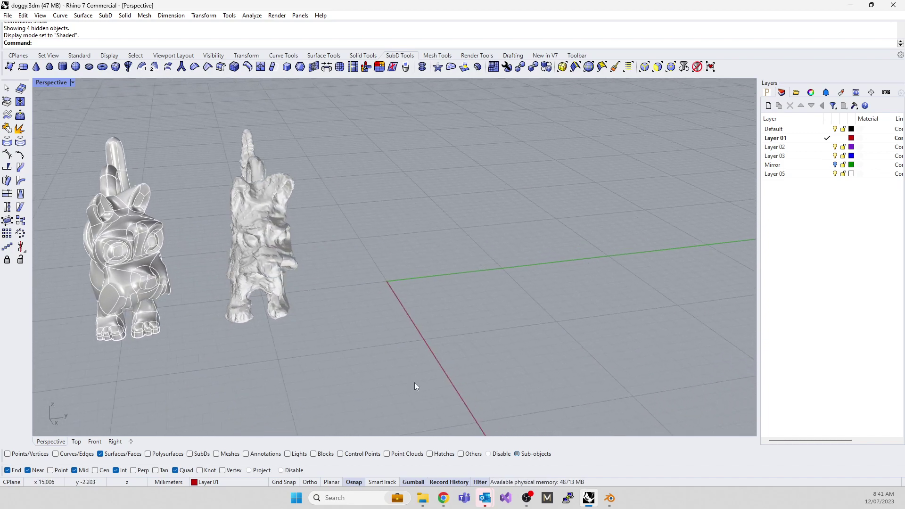
scroll(182, 191, up, 5)
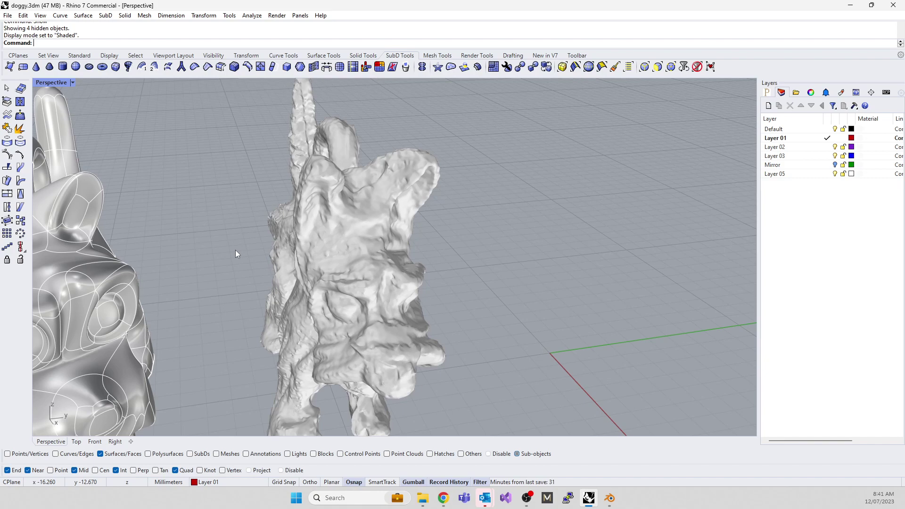
Examine the paws, belly and rough underside of the scanned dog mesh alongside the smooth dog model.
right_drag(228, 365, 372, 288)
scroll(235, 334, down, 6)
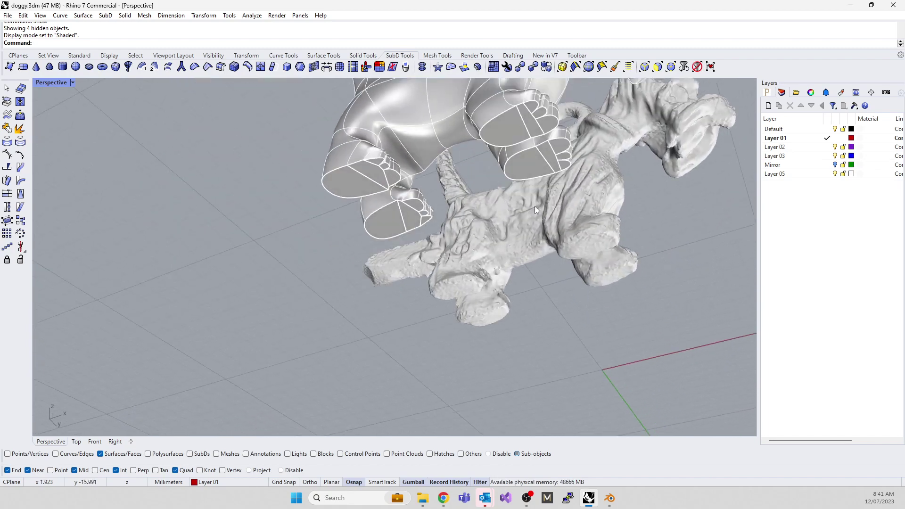
scroll(534, 204, up, 5)
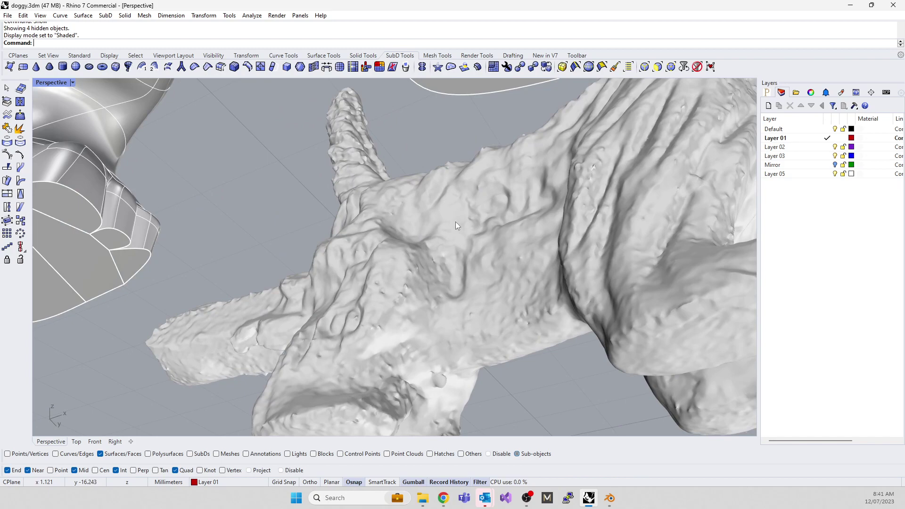
scroll(547, 260, down, 5)
right_drag(547, 260, 391, 301)
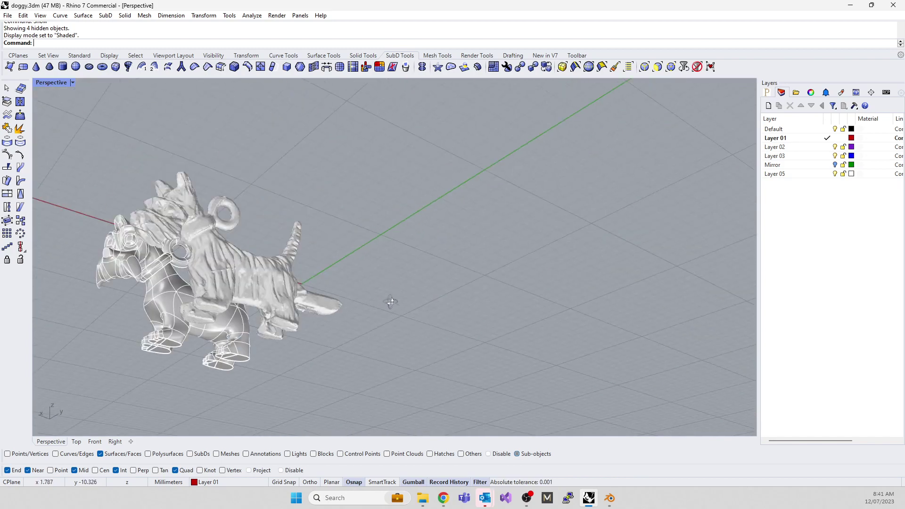
scroll(228, 279, up, 6)
right_drag(228, 279, 461, 305)
scroll(247, 291, down, 8)
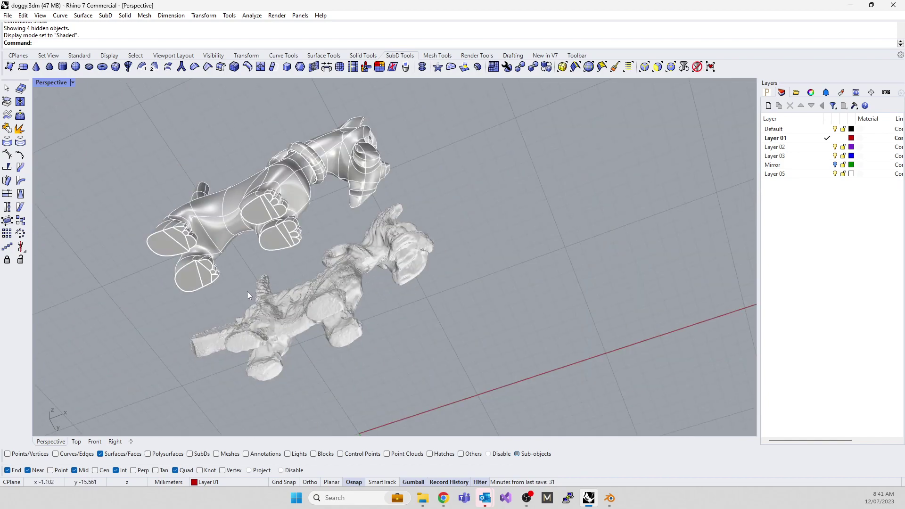
right_drag(377, 264, 268, 385)
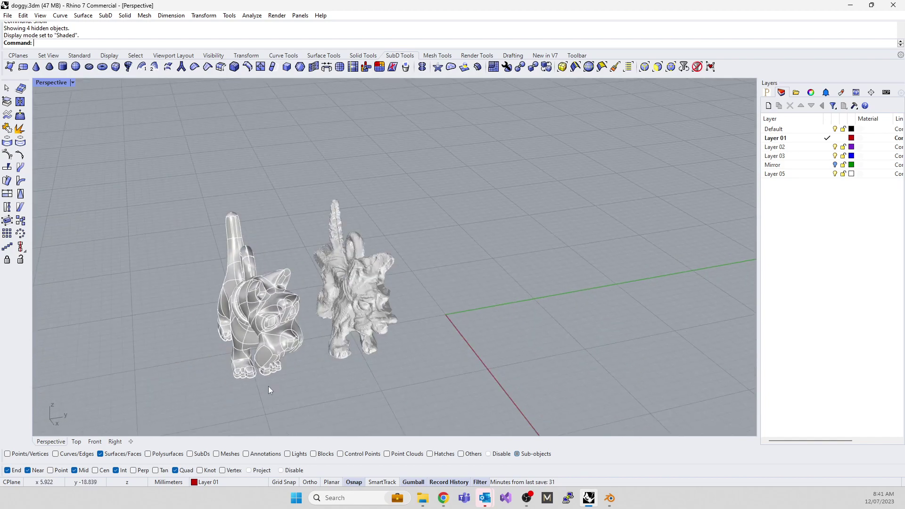
Switch to Blender and remesh the dog object with Quad Remesher at a quad count of 500 and 50% adaptive size.
click(609, 498)
click(256, 345)
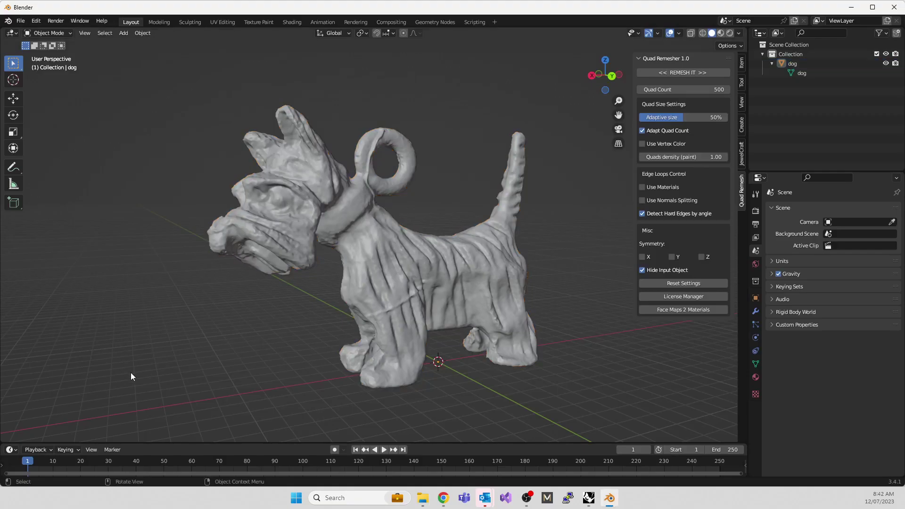
right_click(462, 312)
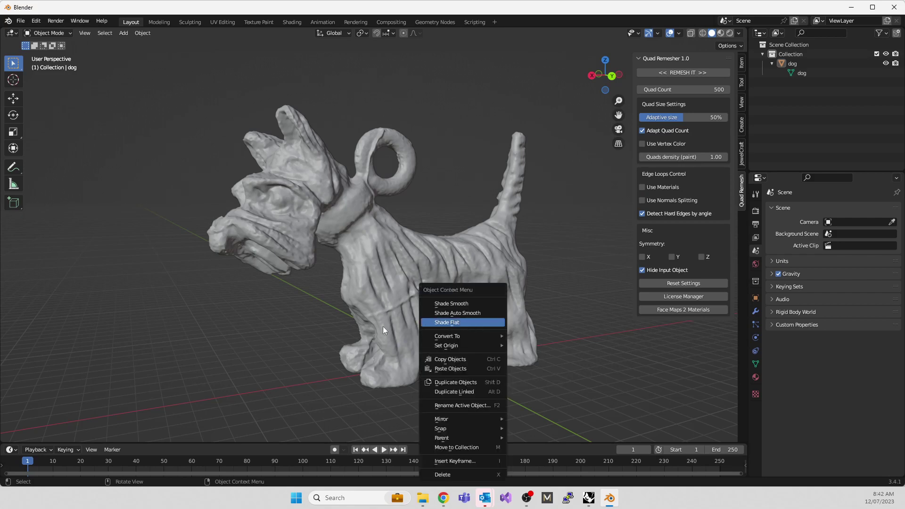
middle_drag(317, 304, 137, 299)
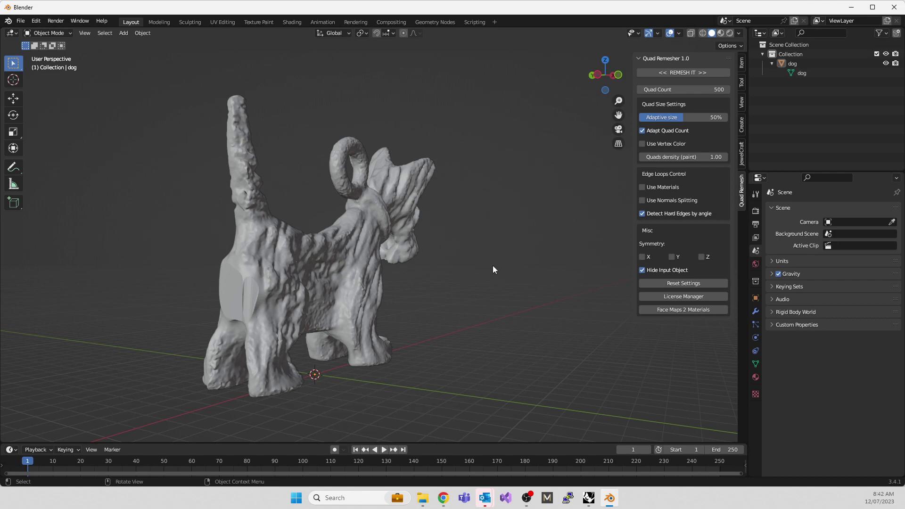
click(800, 64)
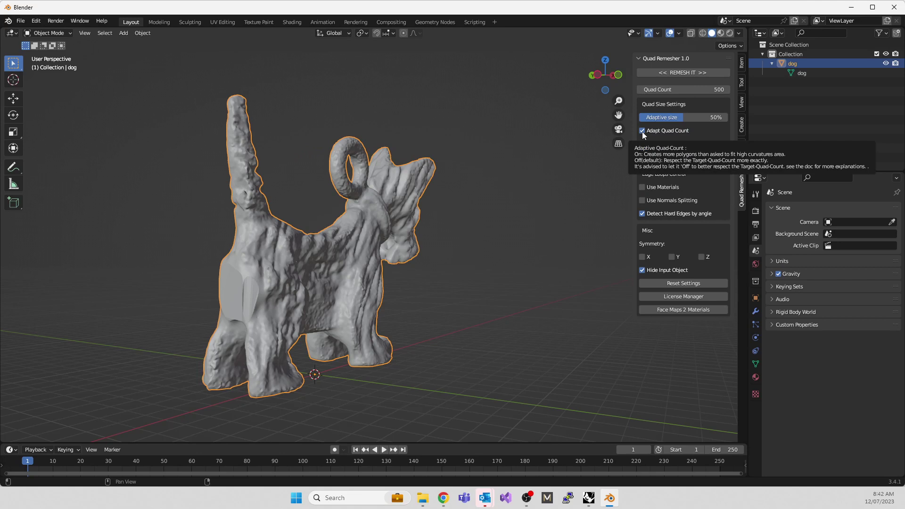
click(695, 73)
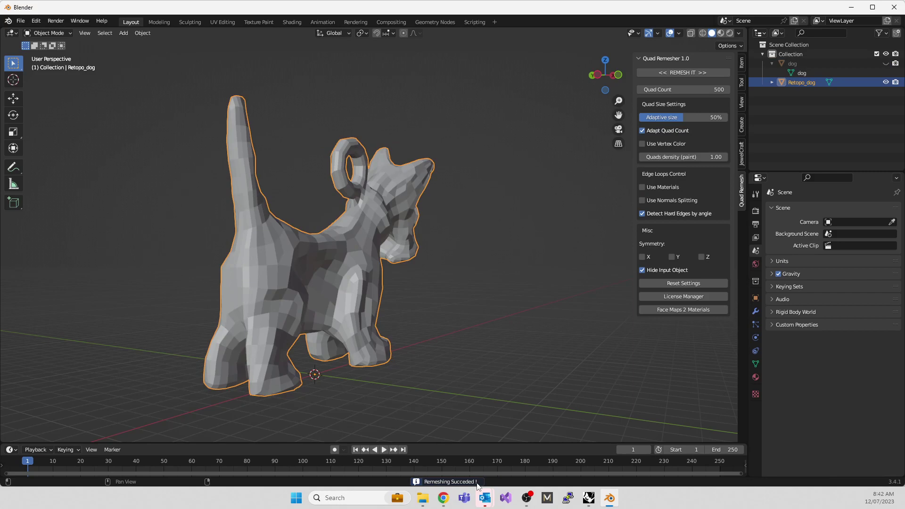
Preview smooth shading on the remeshed dog and restore its flat shading.
middle_drag(491, 312, 193, 329)
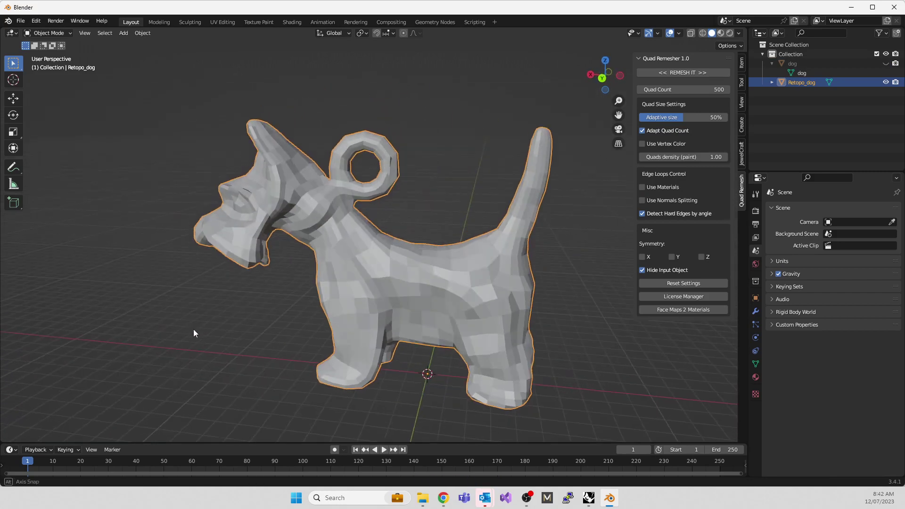
scroll(370, 310, up, 5)
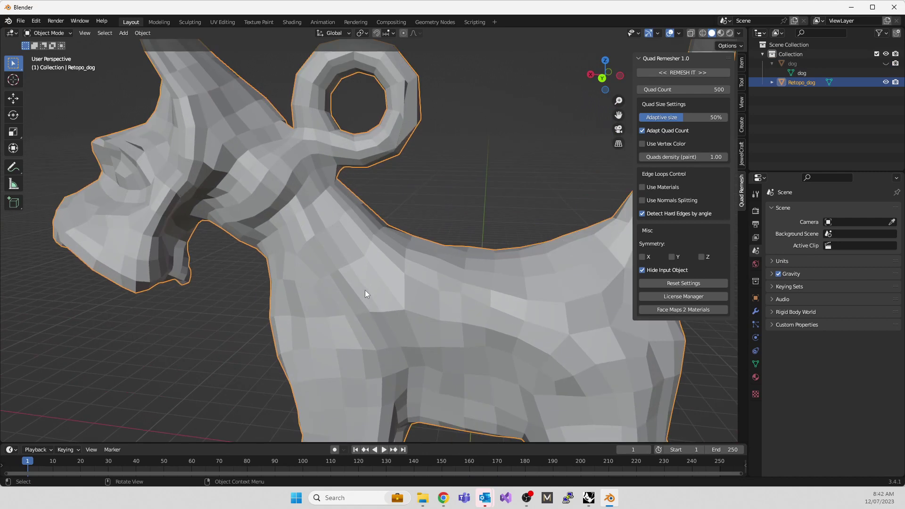
right_click(365, 290)
click(359, 289)
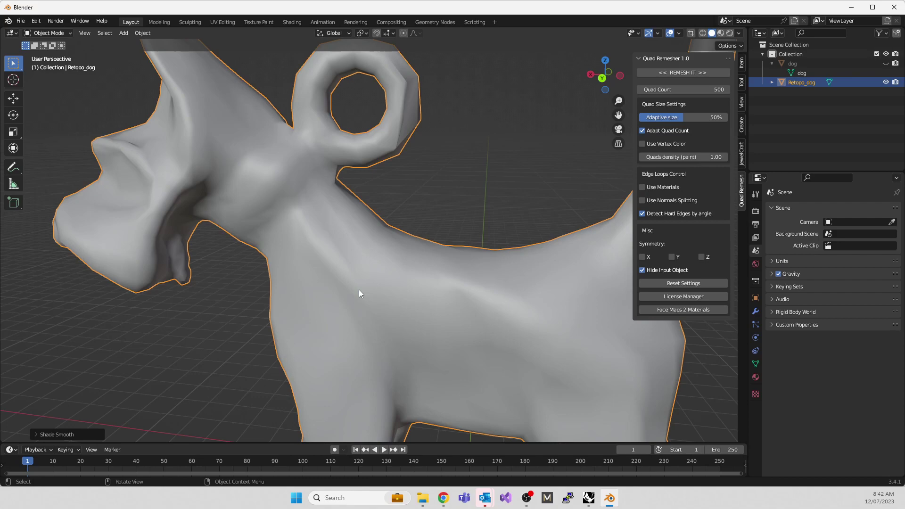
right_click(358, 289)
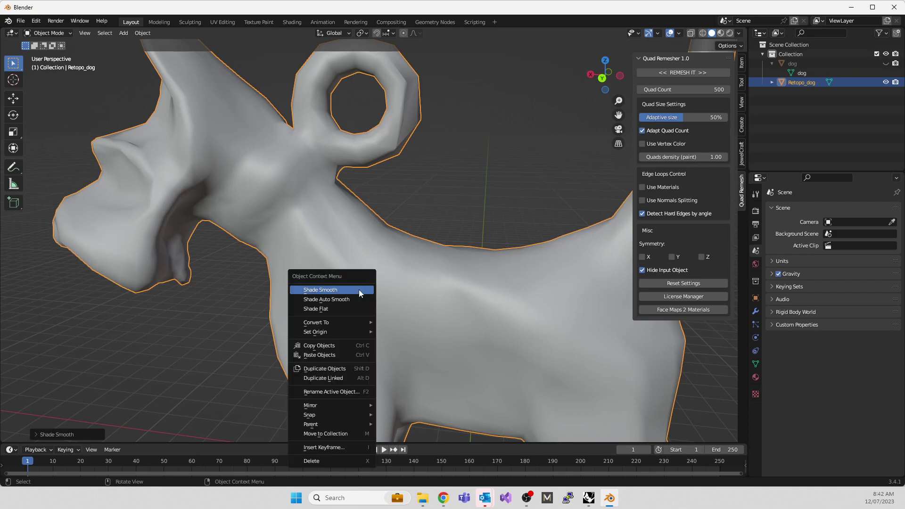
click(315, 308)
Examine the quad layout of the remeshed dog from both sides.
scroll(245, 297, down, 4)
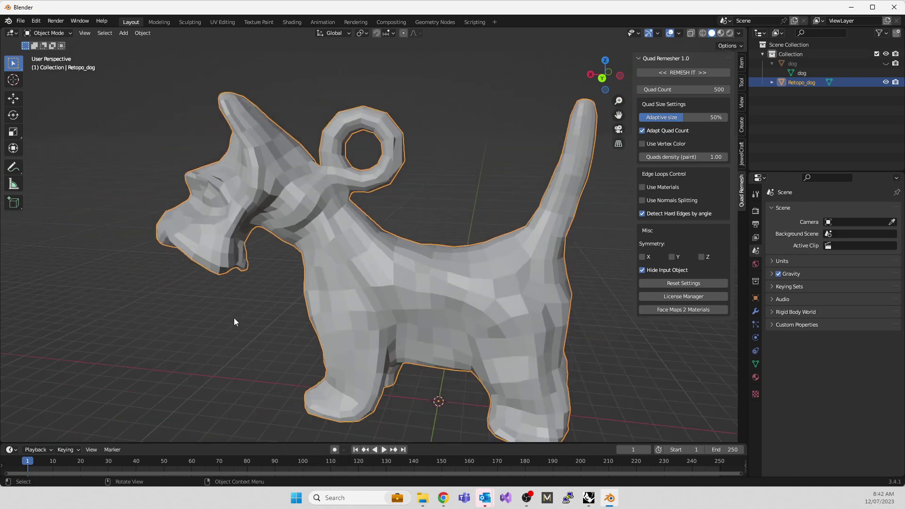
mouse_move(234, 318)
middle_down()
mouse_move(250, 380)
mouse_move(230, 333)
middle_up()
scroll(451, 303, up, 4)
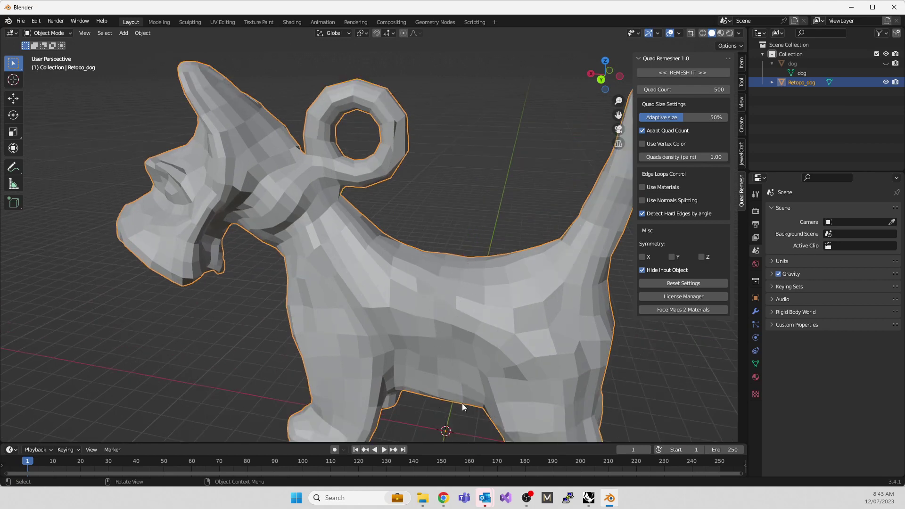
middle_drag(461, 401, 268, 358)
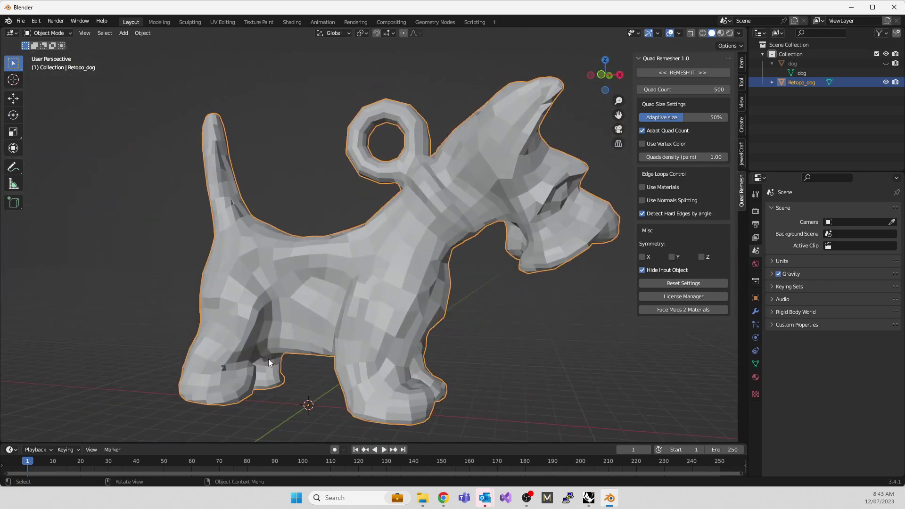
scroll(210, 401, up, 6)
scroll(210, 401, down, 4)
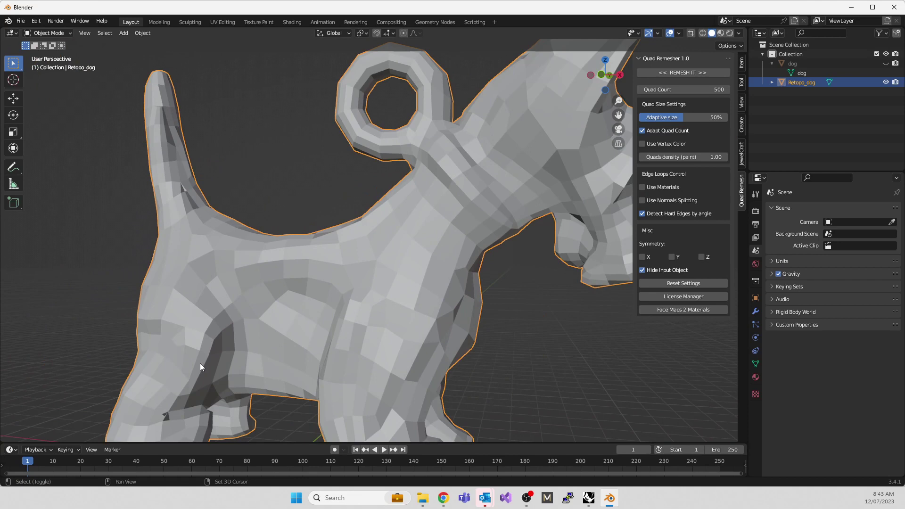
Examine the remeshed quads up close around the dog's hind leg, belly and front shoulder.
shift+middle_drag(200, 363, 211, 265)
scroll(154, 360, up, 5)
shift+middle_drag(140, 348, 419, 246)
scroll(250, 358, up, 3)
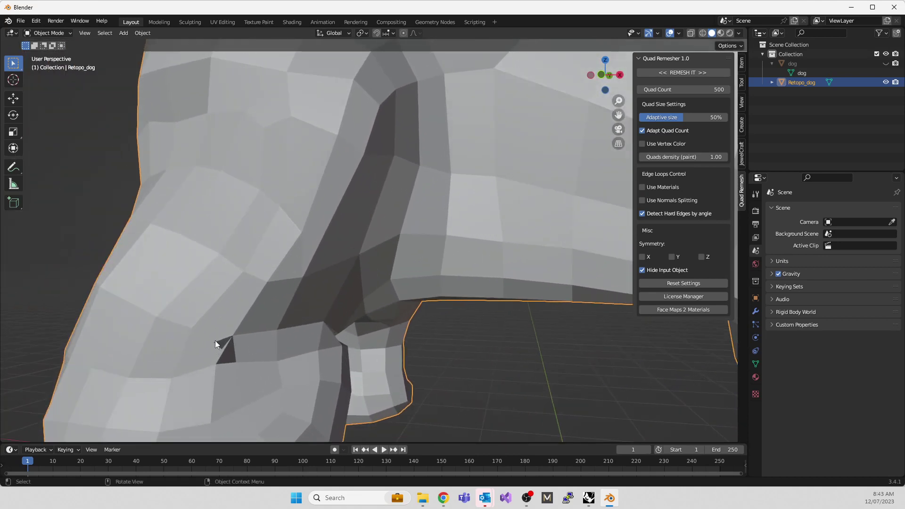
scroll(216, 372, down, 6)
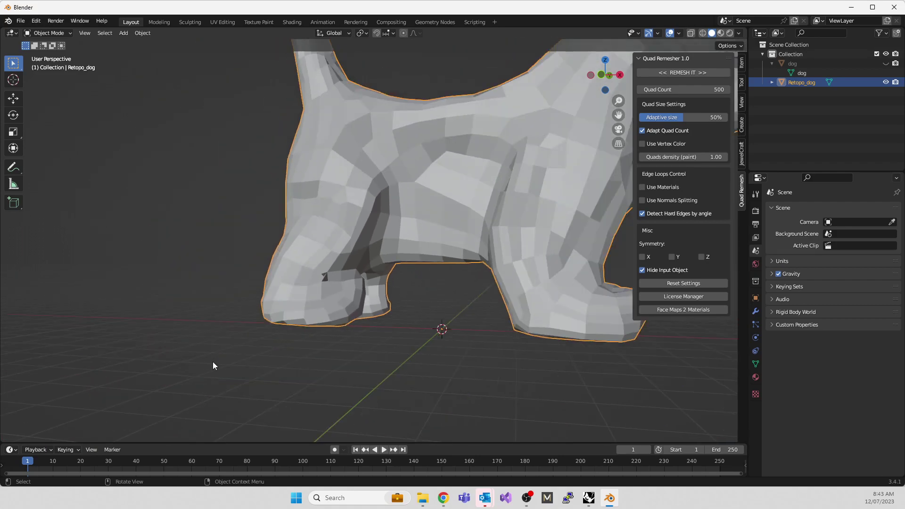
mouse_move(415, 334)
middle_down()
mouse_move(321, 353)
mouse_move(279, 345)
mouse_move(266, 333)
mouse_move(262, 287)
mouse_move(414, 264)
mouse_move(422, 343)
middle_up()
scroll(267, 380, down, 6)
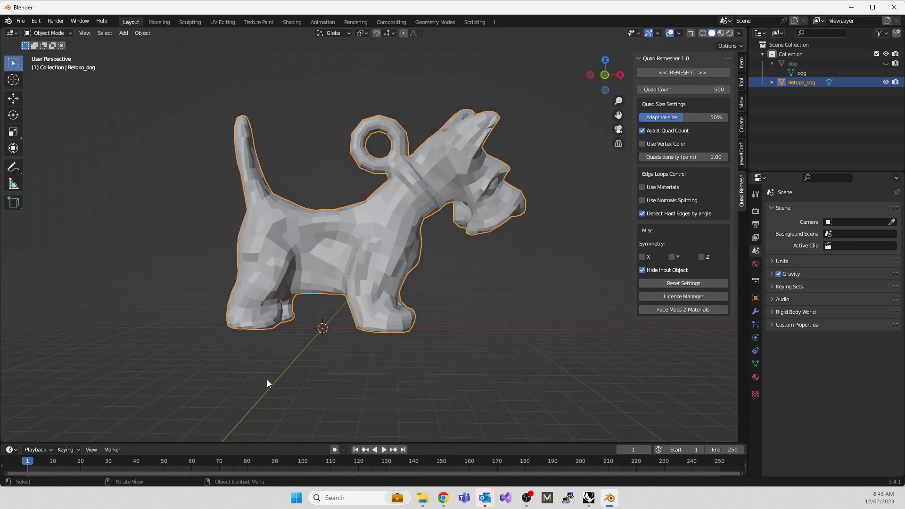
scroll(266, 378, up, 8)
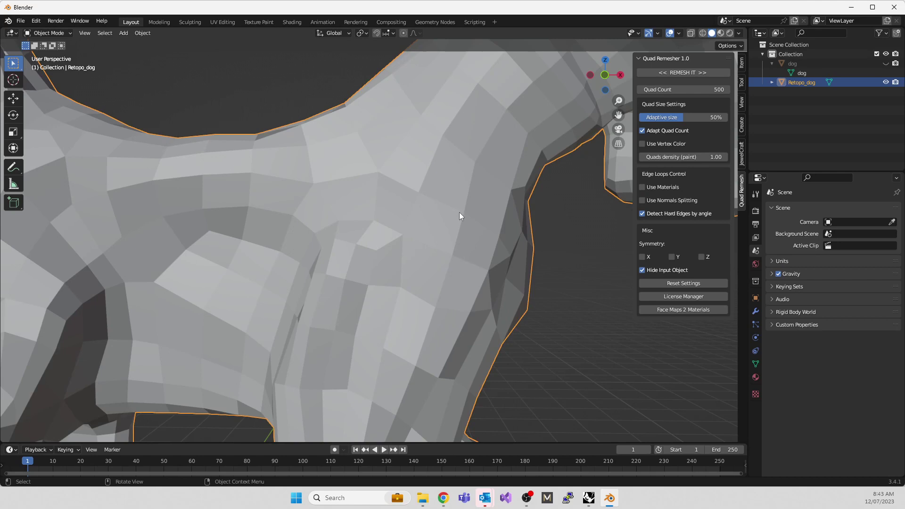
scroll(459, 216, down, 5)
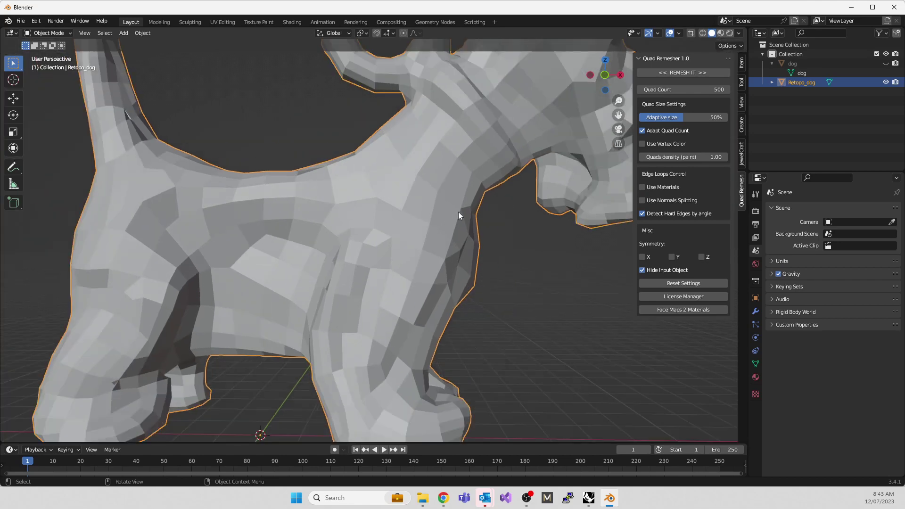
Deselect the remeshed dog and set up a legacy Wavefront OBJ export limited to Selection Only.
click(91, 264)
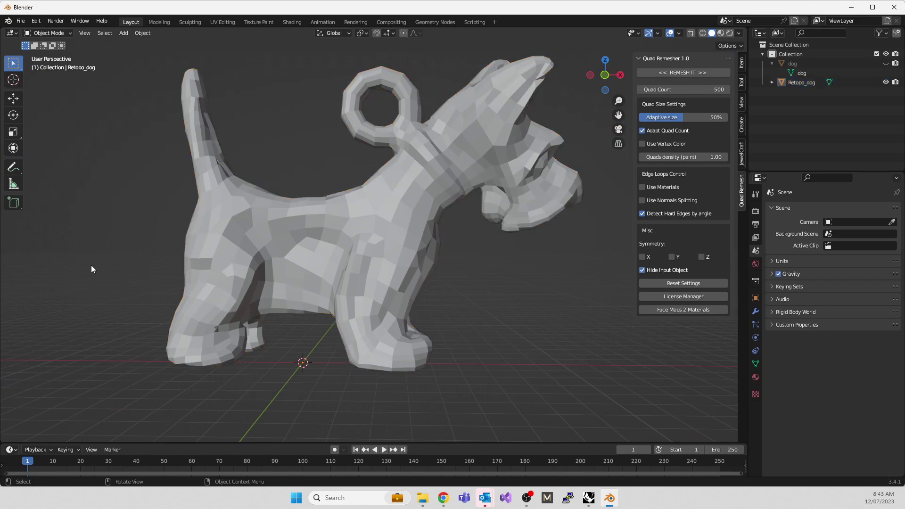
click(21, 22)
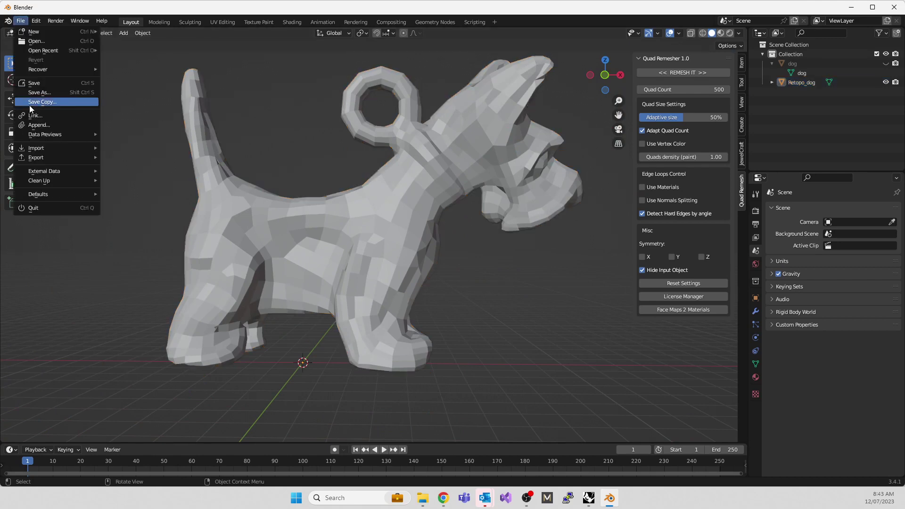
mouse_move(45, 158)
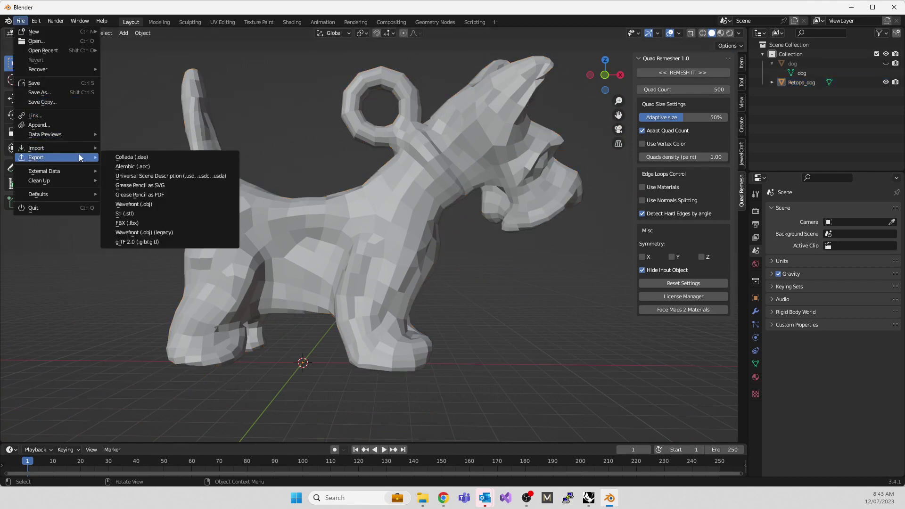
click(128, 233)
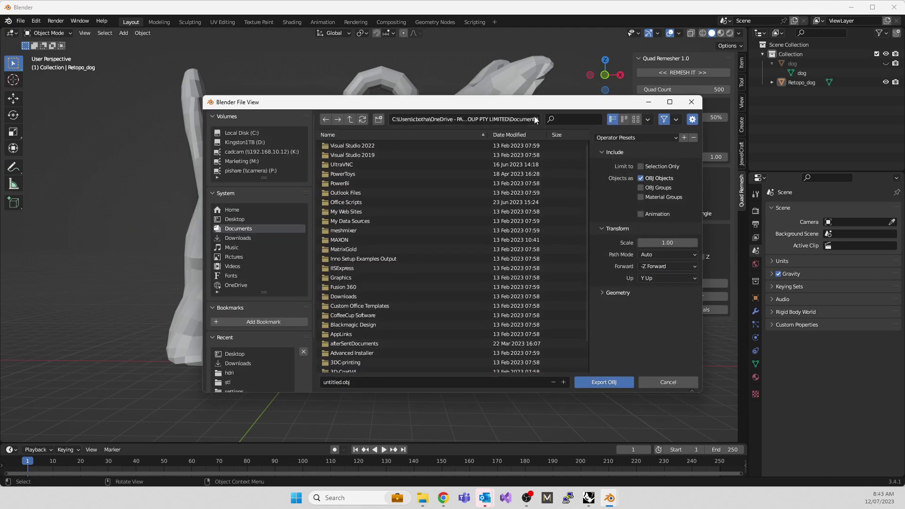
drag(546, 102, 398, 135)
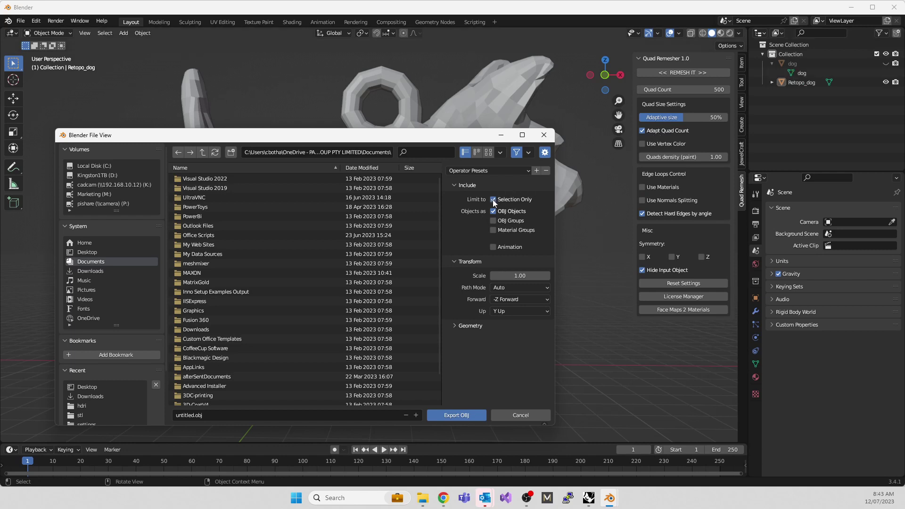
Switch to Rhino and import scotty.obj from the Desktop with OBJ groups as layers and OBJ Y mapped to Rhino Z.
click(589, 498)
middle_click(452, 341)
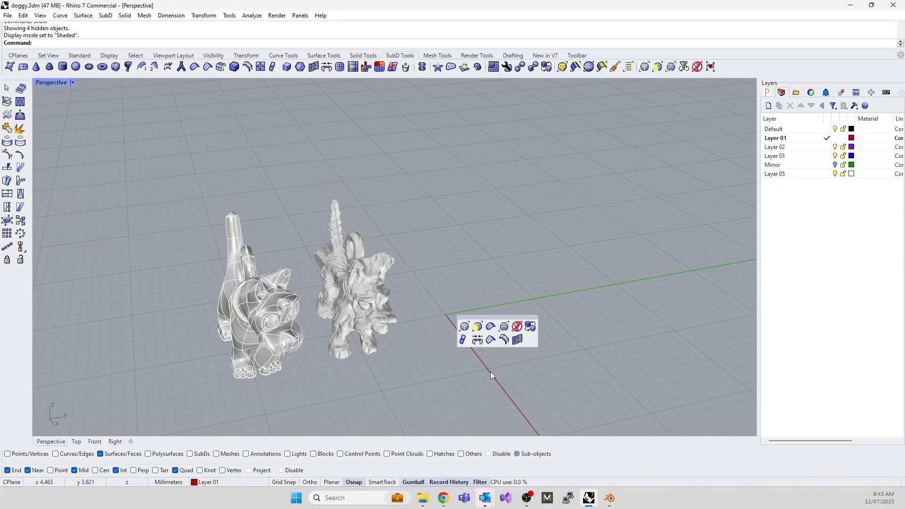
right_drag(490, 370, 413, 368)
text(Import)
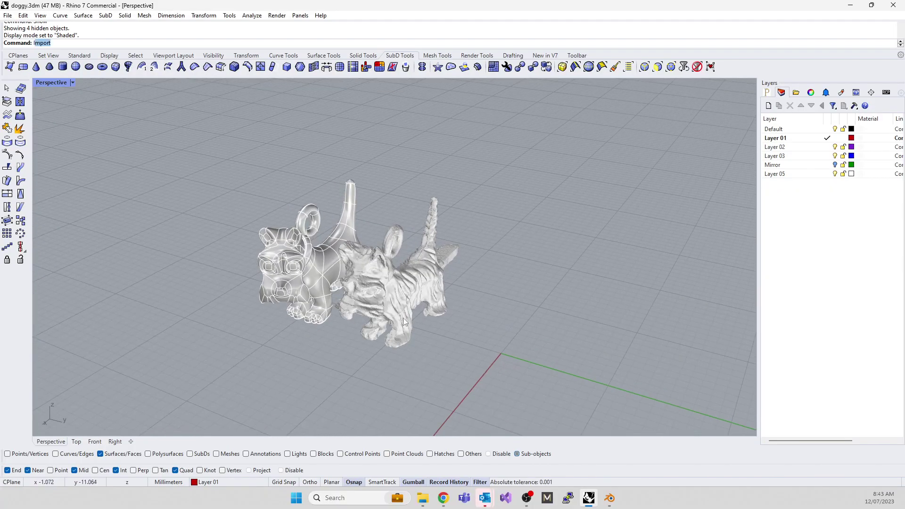
key(Return)
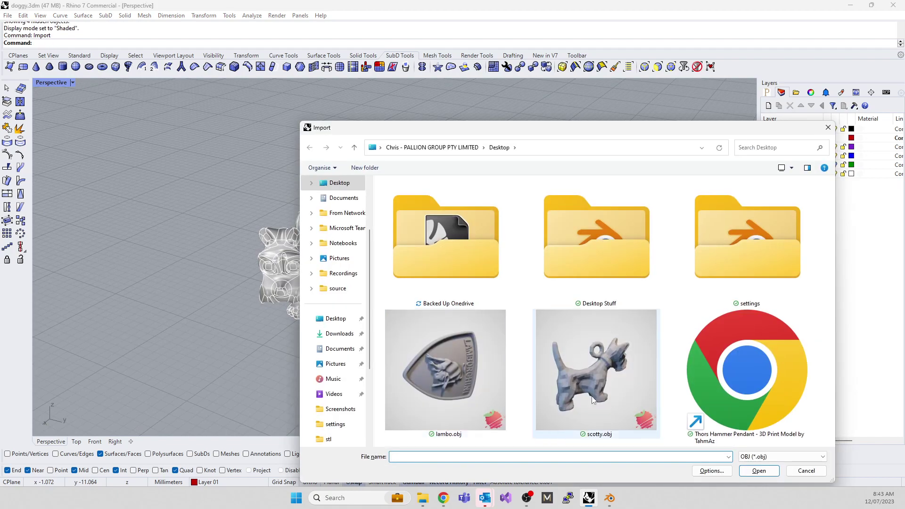
click(601, 399)
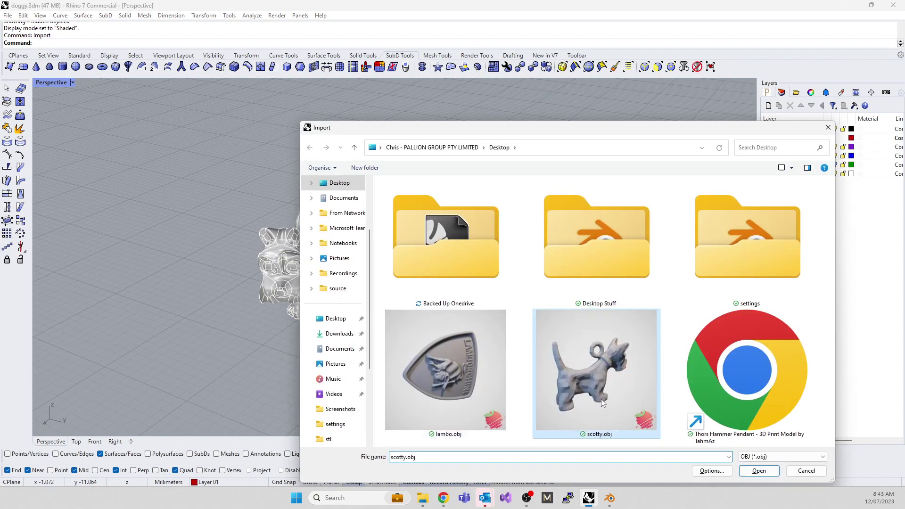
click(758, 471)
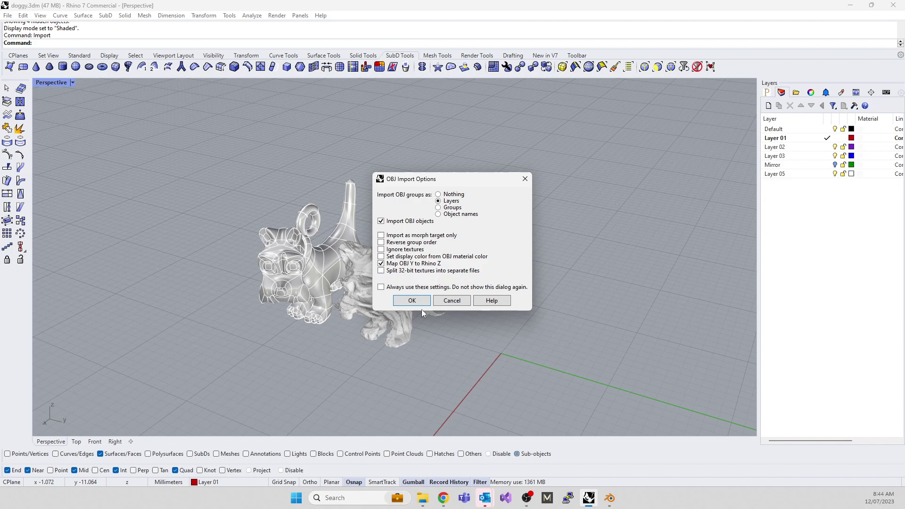
click(411, 300)
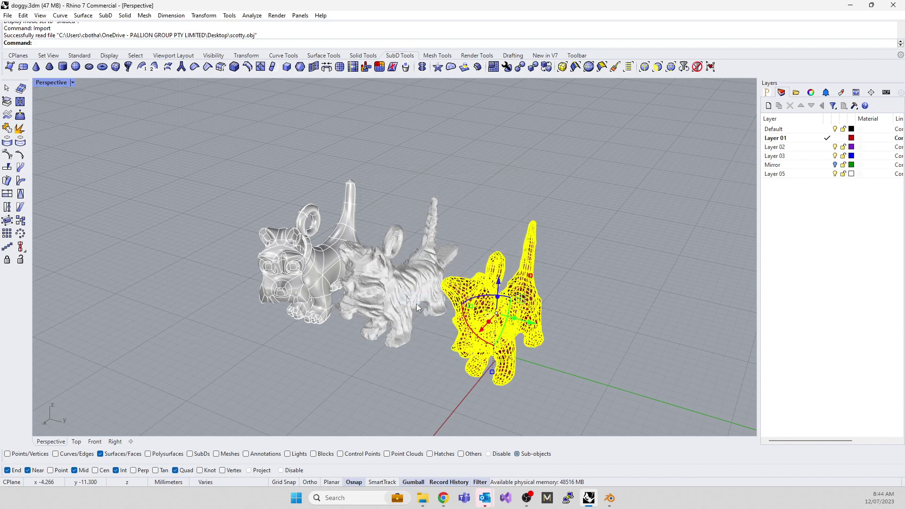
click(403, 372)
Examine the imported red dog mesh from the side, front and rear beside the other two dog models.
middle_click(408, 374)
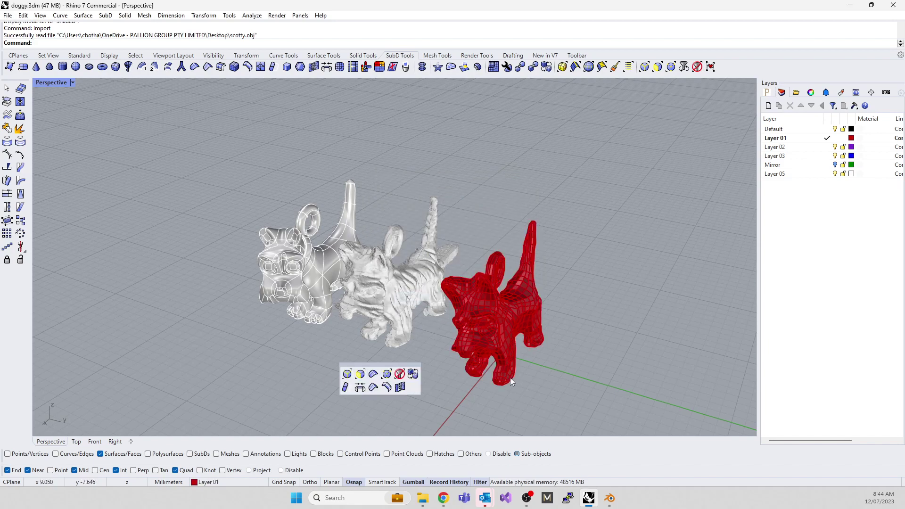
right_drag(510, 377, 375, 329)
scroll(375, 329, up, 4)
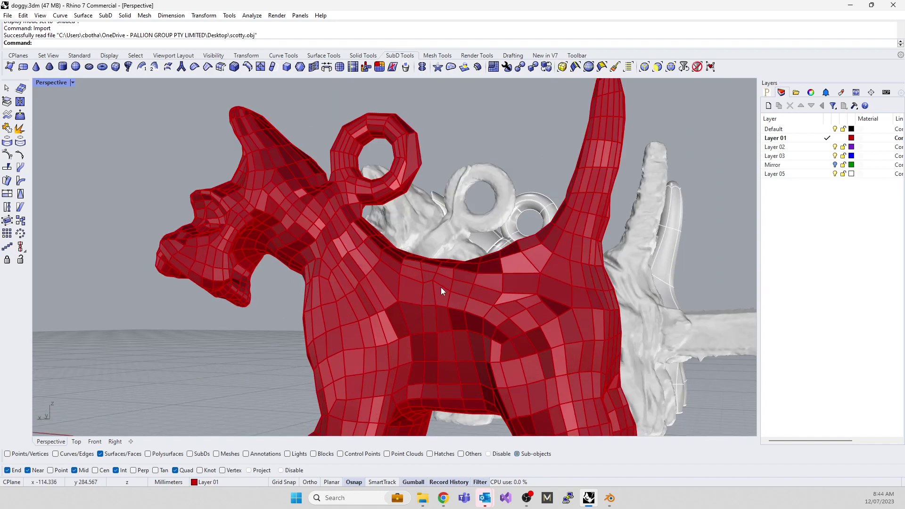
scroll(295, 201, down, 3)
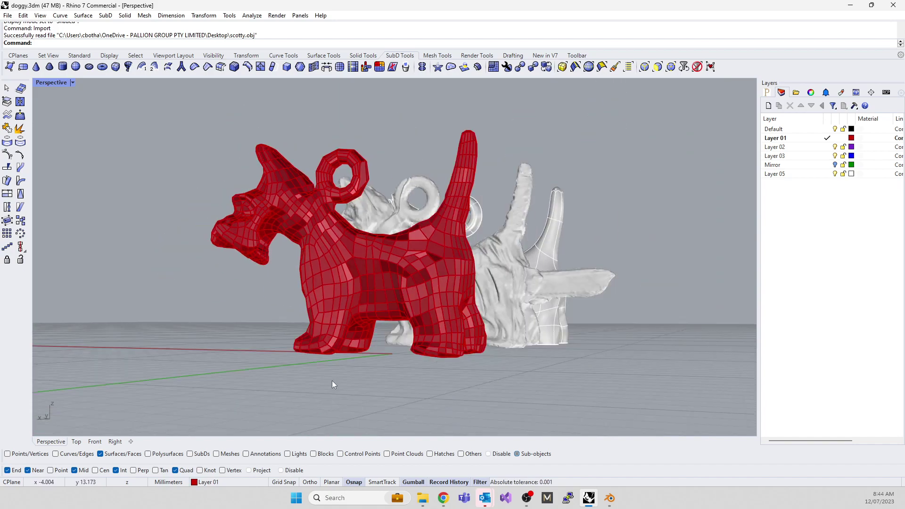
right_drag(332, 384, 535, 388)
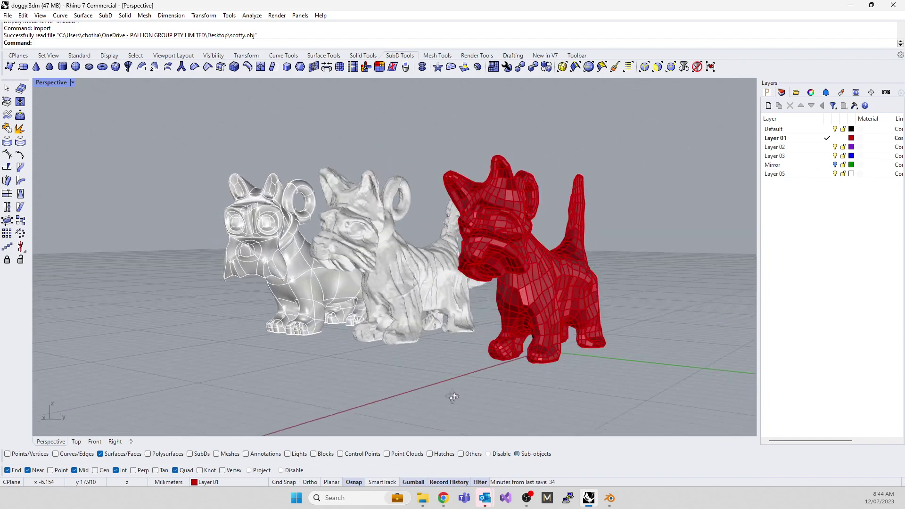
right_drag(453, 397, 225, 359)
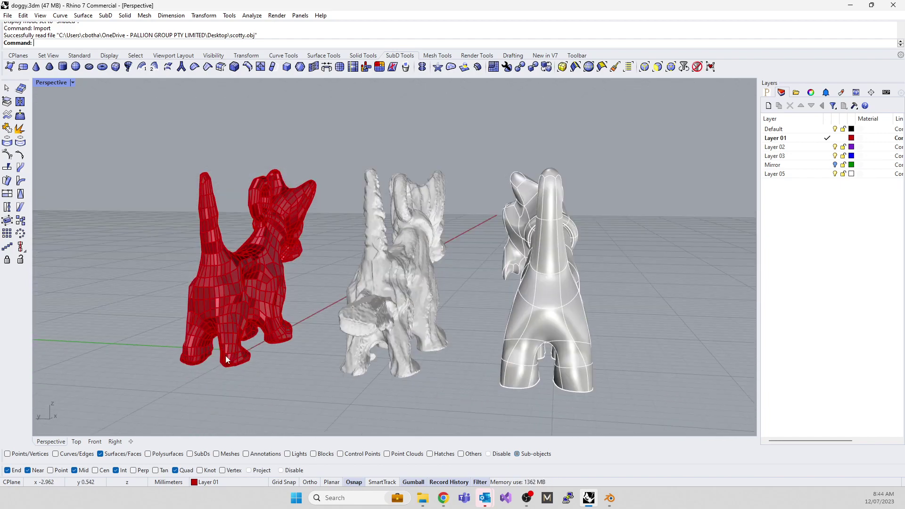
scroll(253, 364, up, 3)
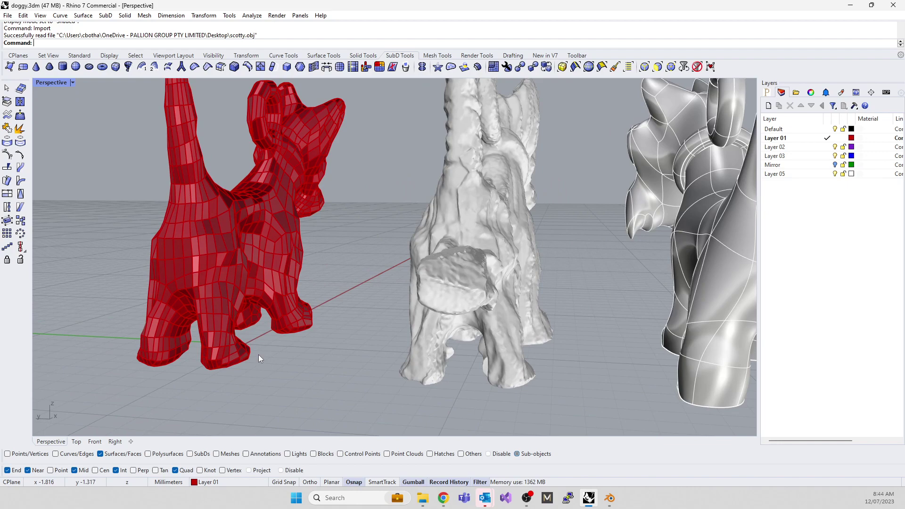
scroll(258, 355, up, 3)
right_drag(273, 385, 377, 377)
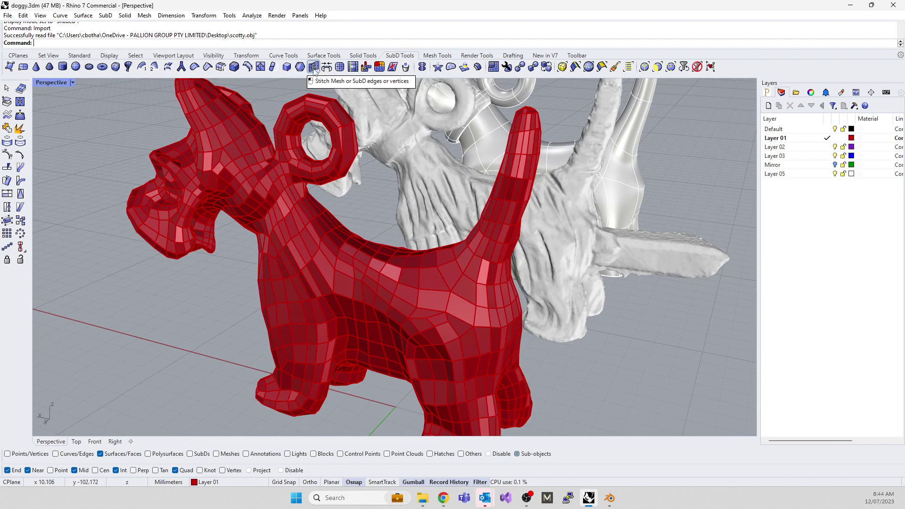
scroll(293, 285, down, 5)
right_drag(443, 377, 321, 351)
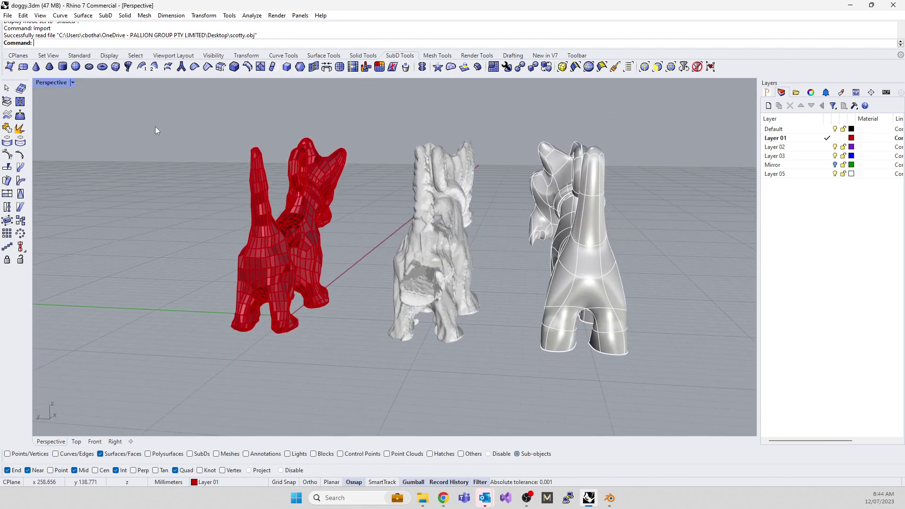
drag(129, 90, 341, 263)
drag(188, 117, 383, 379)
key(Escape)
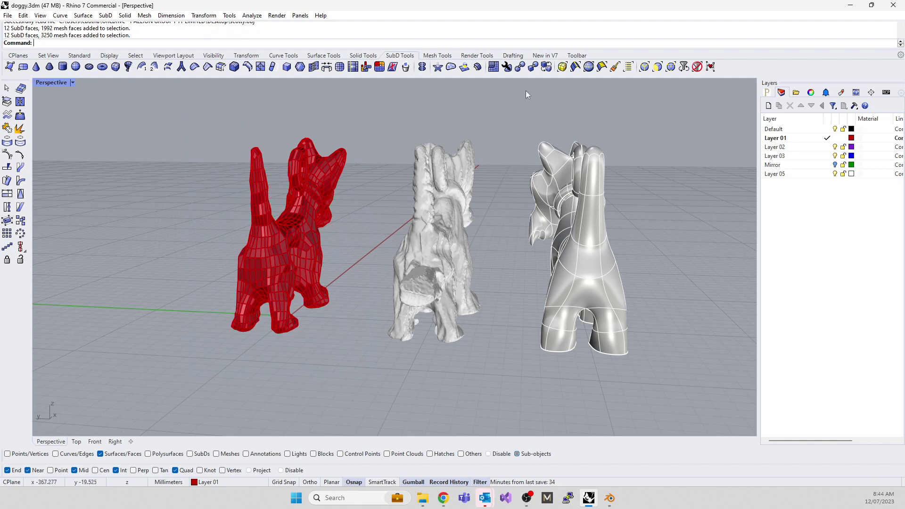
Clear the selection filter so whole objects can be picked, and delete the stray open SubD overlapping the imported dog.
click(697, 67)
drag(188, 138, 336, 245)
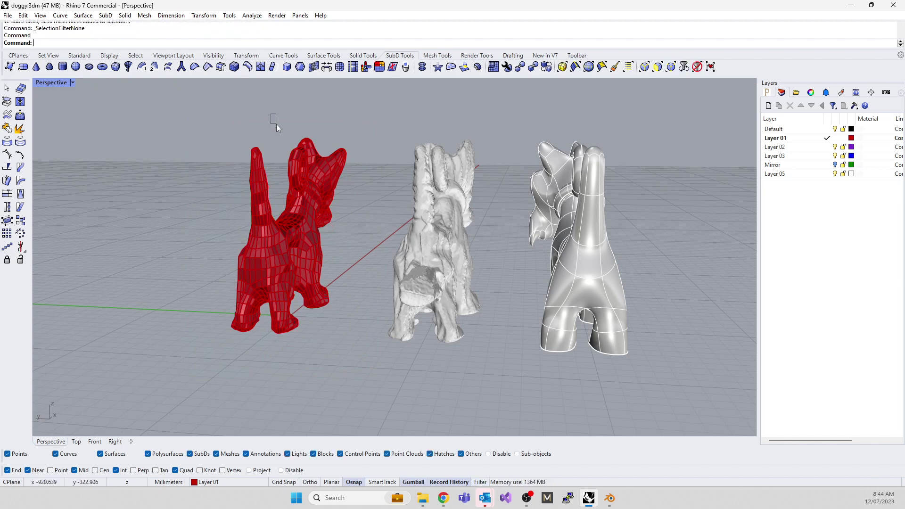
drag(381, 114, 302, 249)
drag(204, 202, 356, 376)
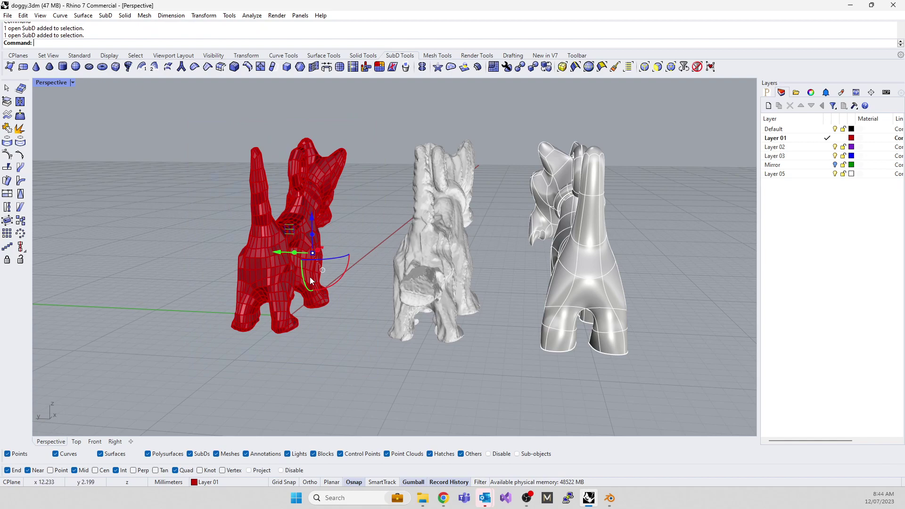
scroll(310, 277, up, 5)
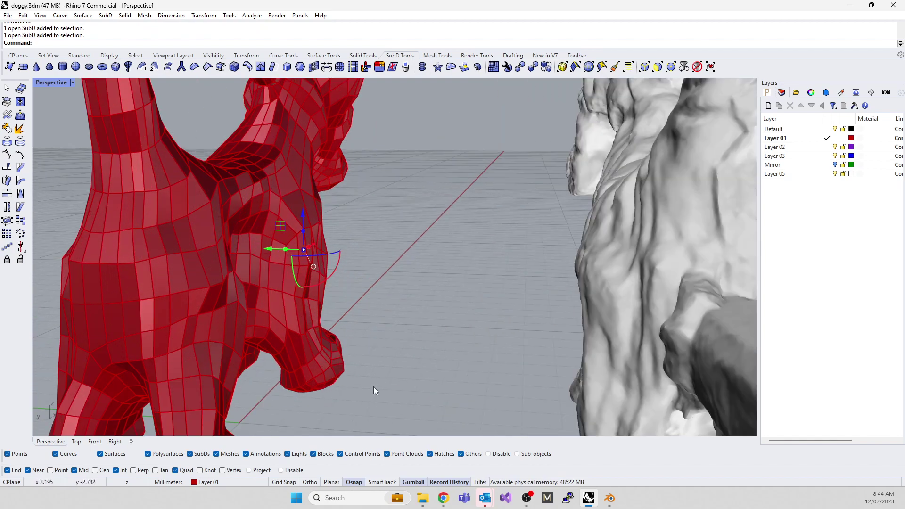
key(Delete)
Set the Perspective viewport's display mode to Wireframe.
scroll(336, 350, down, 5)
right_drag(330, 337, 112, 87)
click(62, 82)
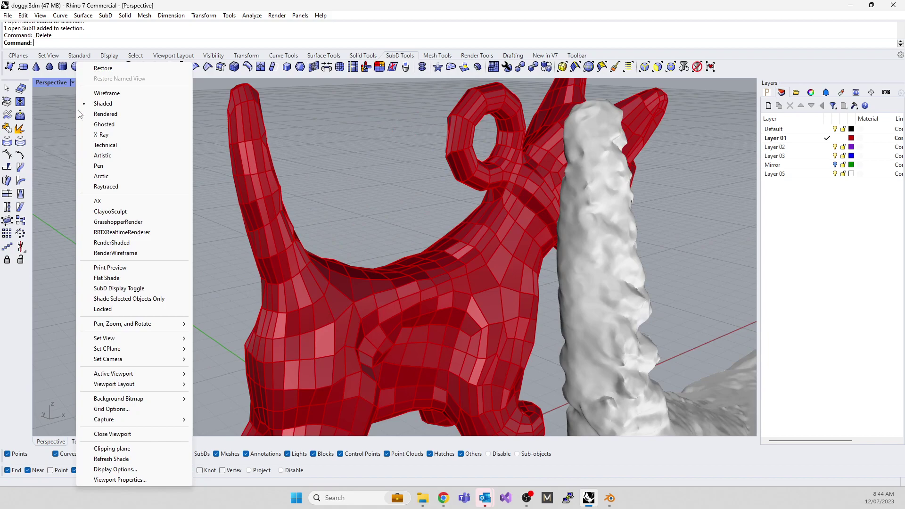
click(102, 94)
Restrict selection to faces and delete the small loose cluster of mesh faces within the imported dog mesh.
scroll(228, 123, up, 3)
scroll(228, 123, up, 3)
right_drag(228, 123, 355, 166)
scroll(348, 170, up, 8)
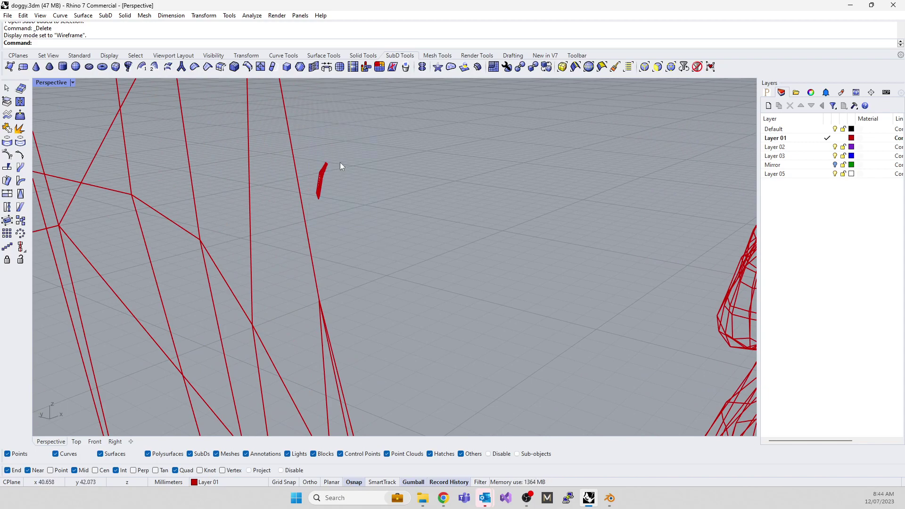
click(321, 183)
click(405, 209)
click(658, 67)
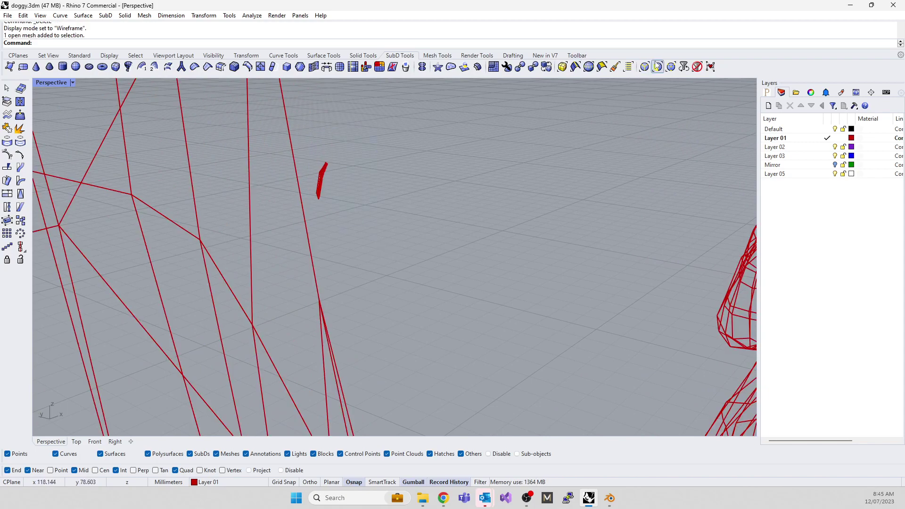
drag(352, 204, 353, 206)
key(Delete)
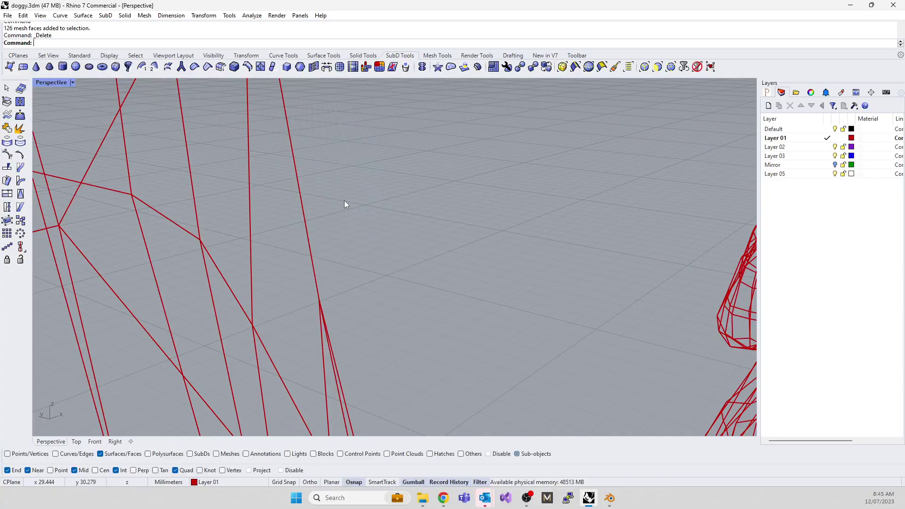
Set the Perspective viewport back to Shaded display with the whole imported dog in view.
scroll(344, 200, down, 6)
mouse_move(284, 325)
right_down()
mouse_move(305, 200)
mouse_move(344, 165)
mouse_move(402, 180)
mouse_move(511, 236)
mouse_move(600, 256)
mouse_move(623, 291)
mouse_move(589, 313)
mouse_move(435, 316)
mouse_move(278, 352)
mouse_move(356, 334)
right_up()
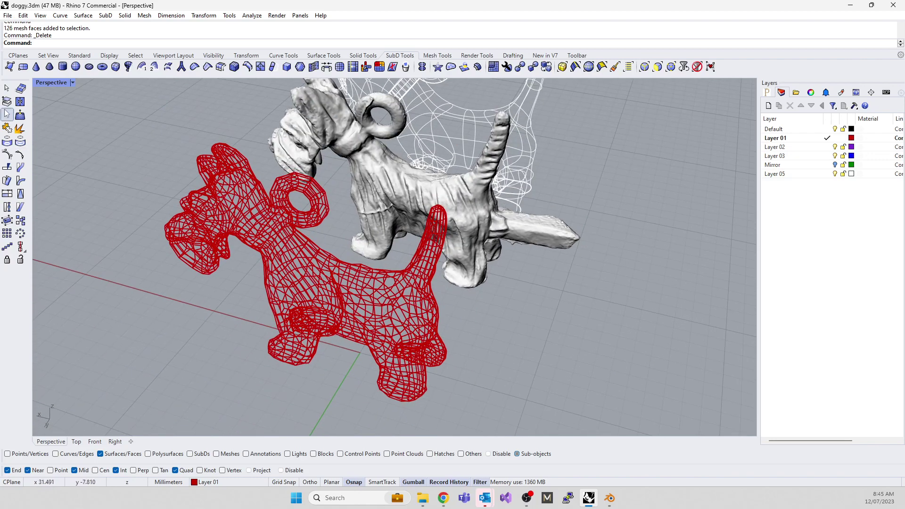
click(72, 82)
click(104, 104)
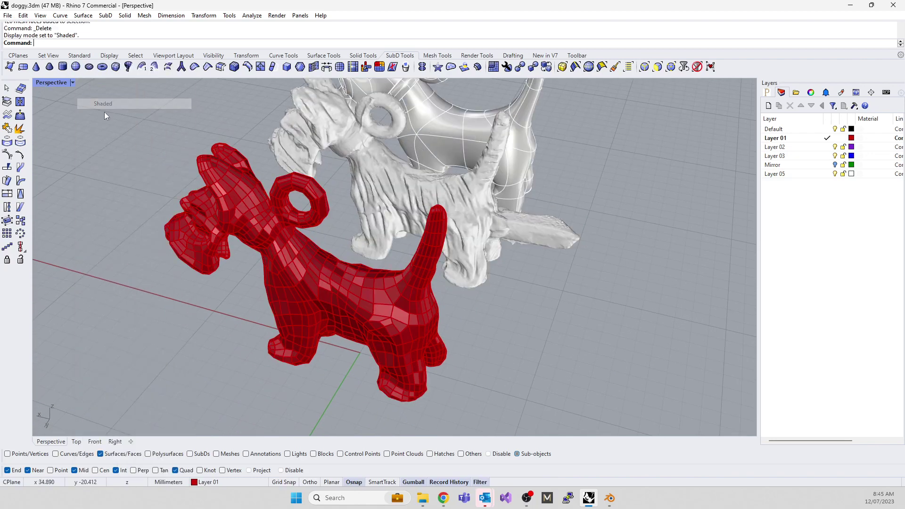
Clear the selection filter and convert the red dog mesh with ToSubD, using mesh control points, no creases or corners, and deleting the input.
click(697, 66)
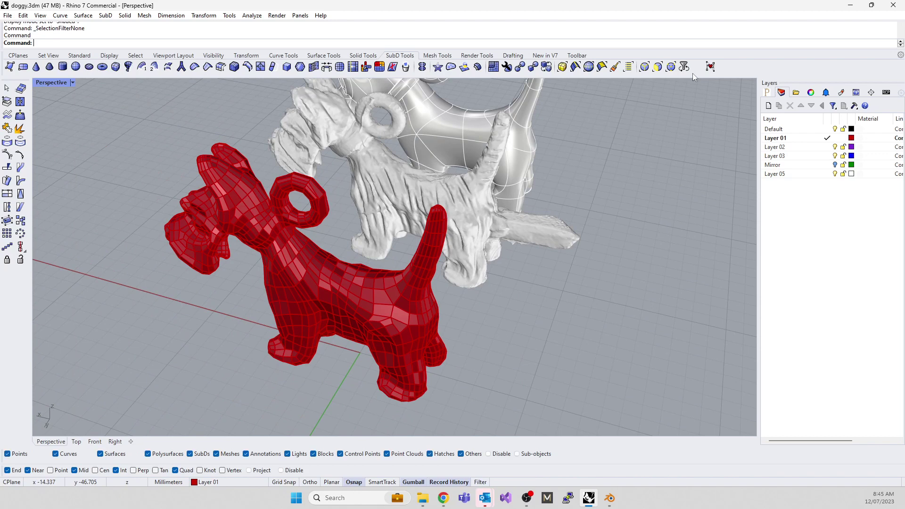
click(299, 303)
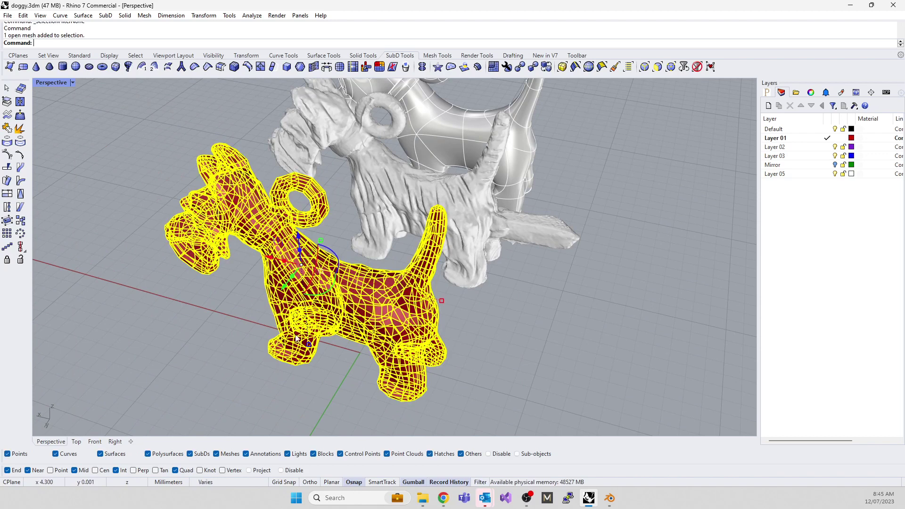
text(ToSubD)
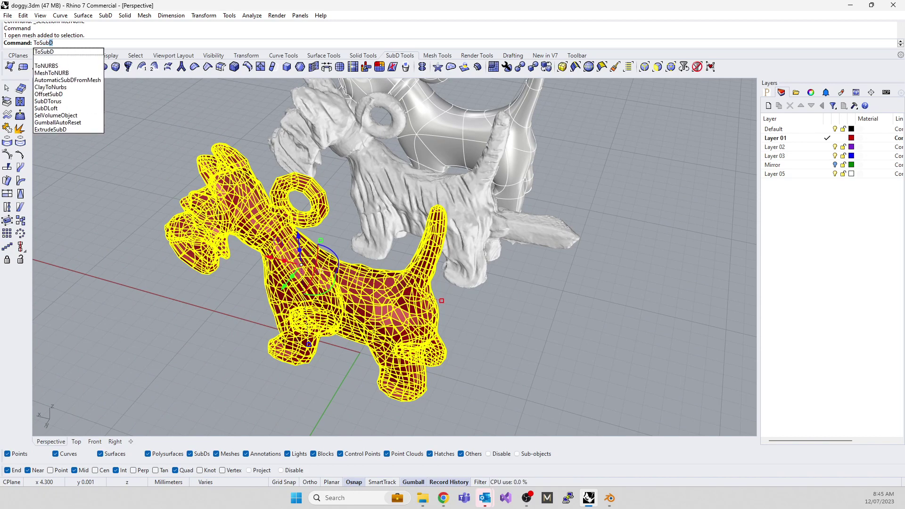
click(47, 52)
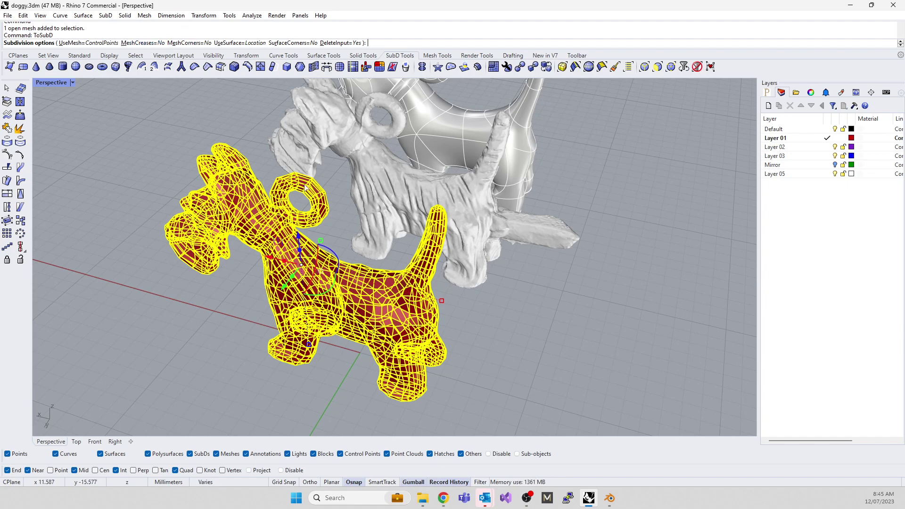
scroll(305, 188, up, 5)
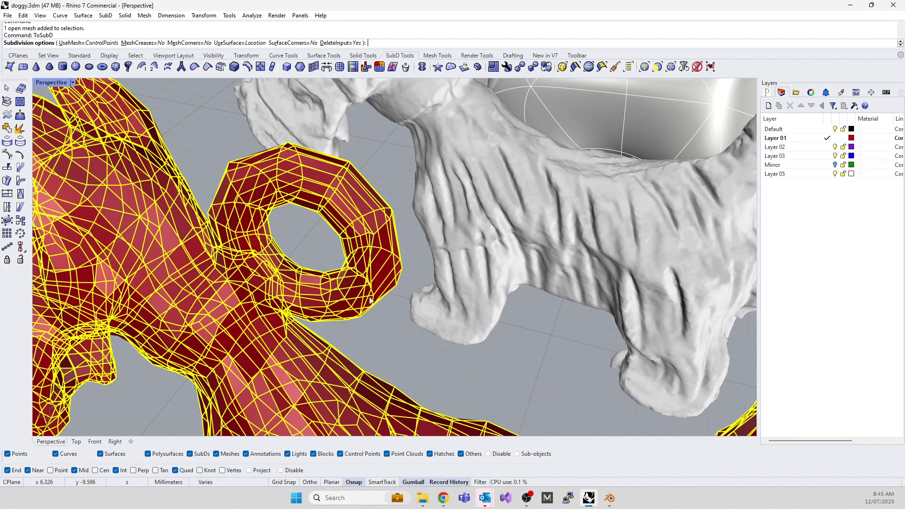
key(Return)
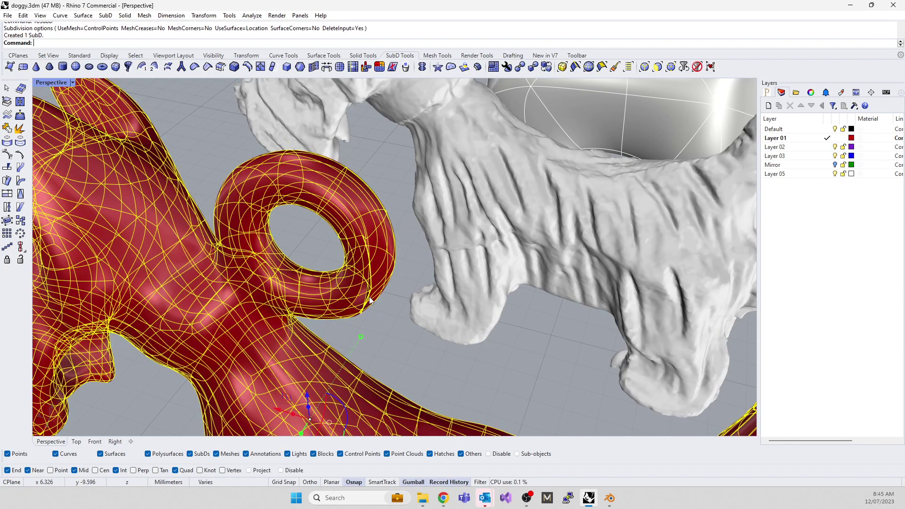
click(134, 411)
Examine the SubD dog's smoothed surface, looking closely at the tail for holes and pinching.
scroll(217, 229, down, 9)
middle_click(200, 329)
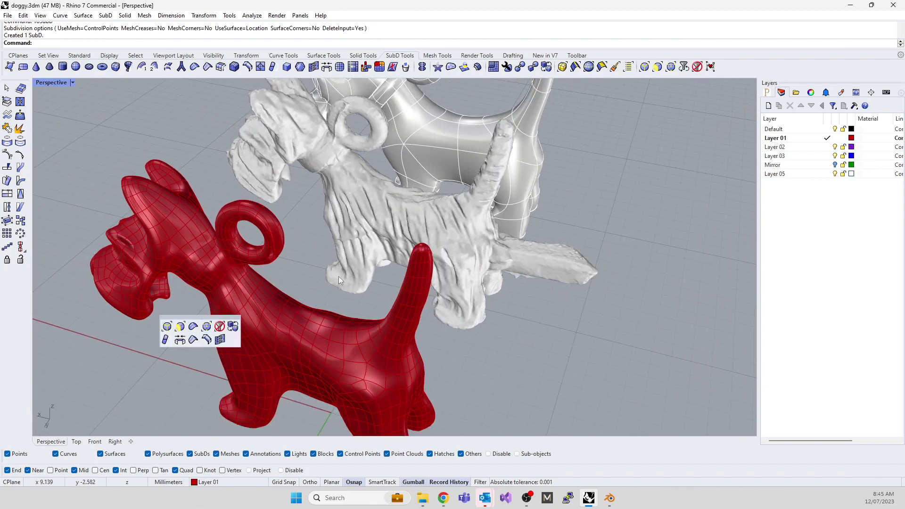
right_drag(339, 276, 530, 170)
scroll(450, 181, up, 6)
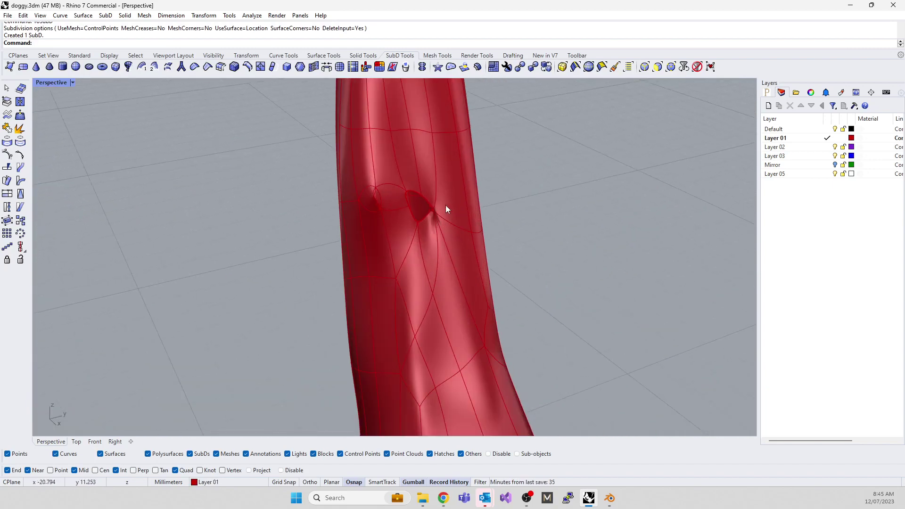
scroll(442, 202, up, 3)
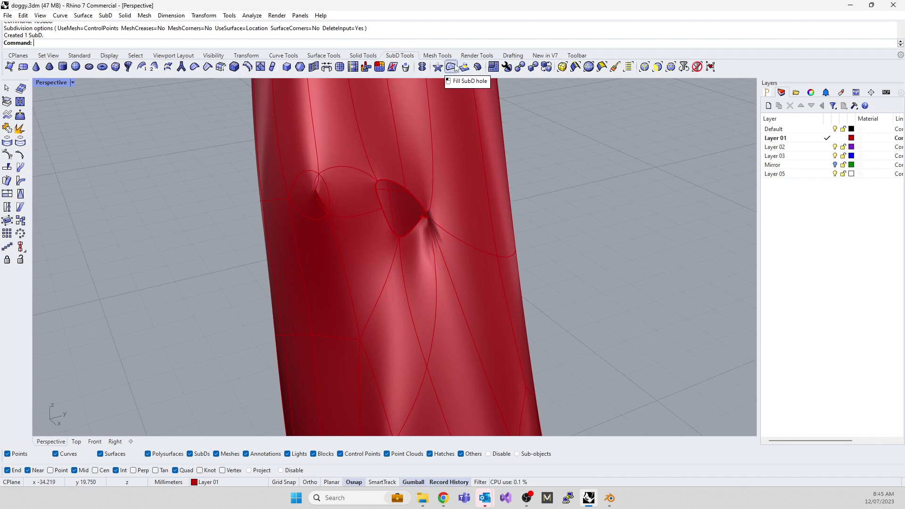
scroll(350, 178, down, 6)
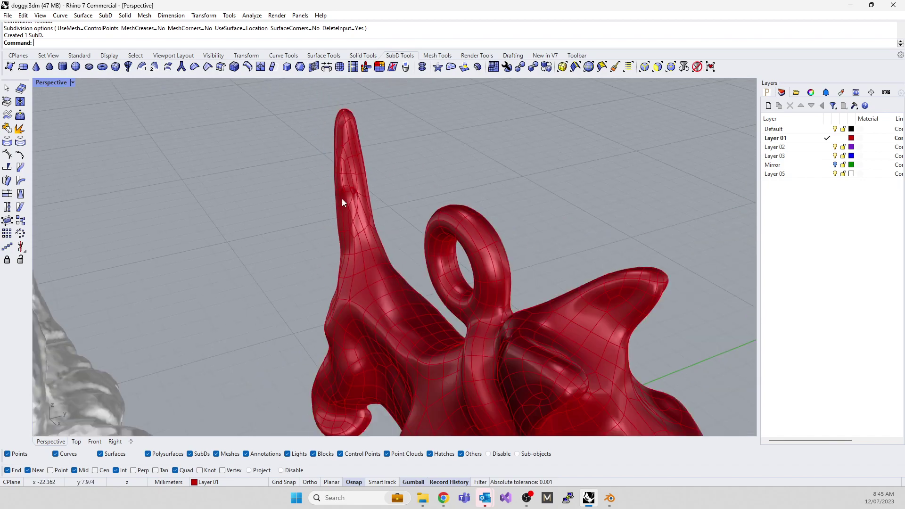
right_drag(436, 301, 380, 205)
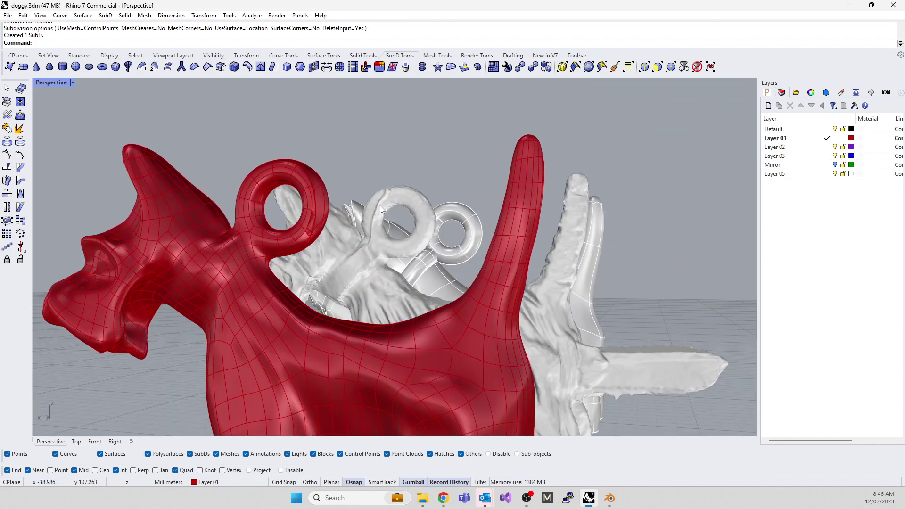
Restrict selection to edges and delete two vertical edge loops wrapping around the middle of the SubD dog's torso.
scroll(380, 206, down, 4)
scroll(383, 293, up, 5)
right_drag(388, 295, 439, 377)
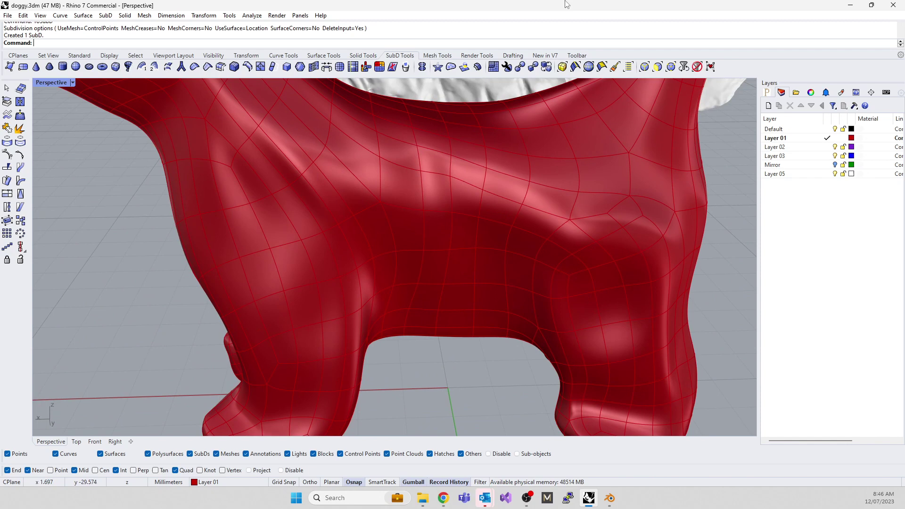
click(644, 67)
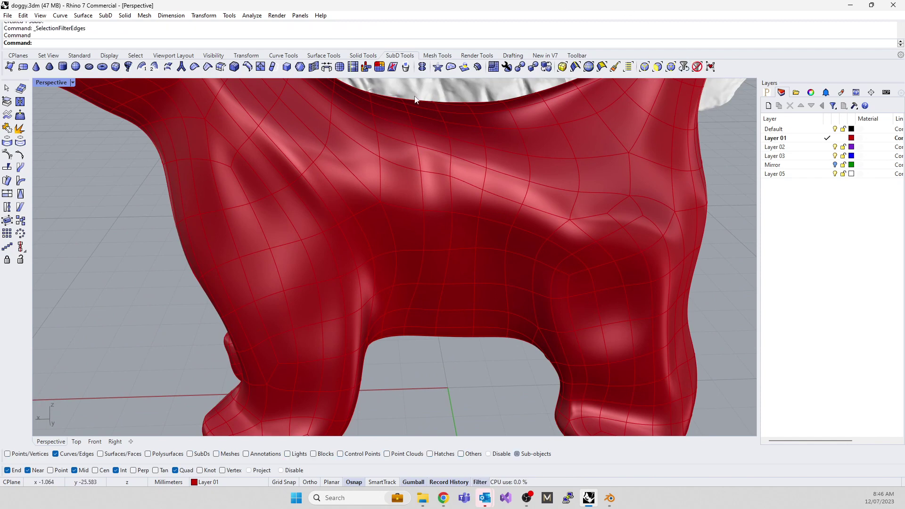
double_click(422, 266)
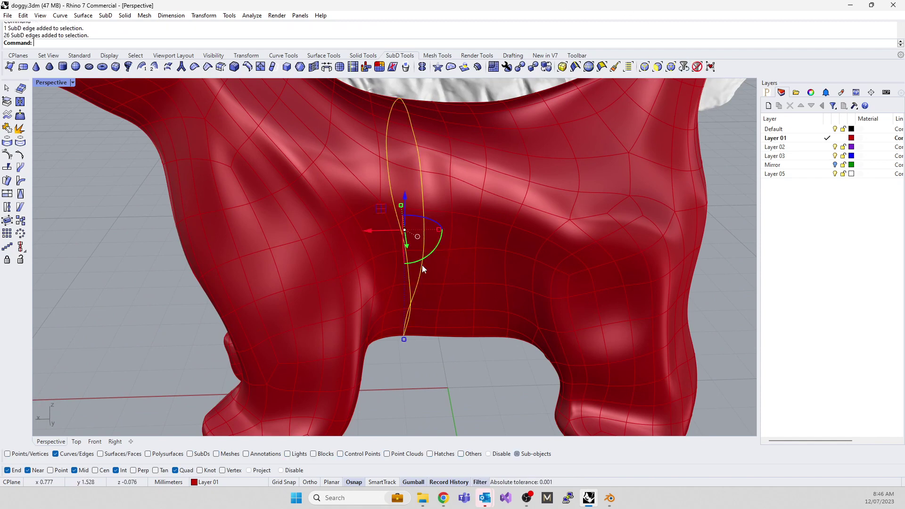
key(Delete)
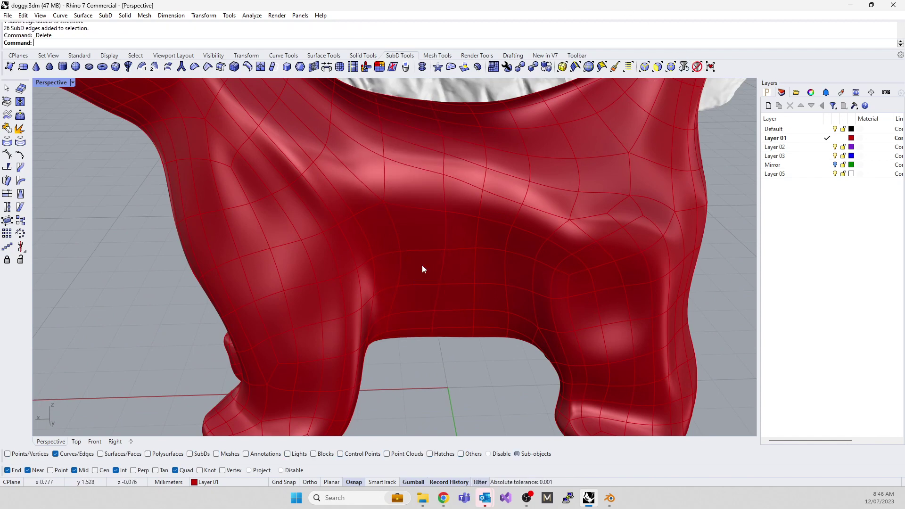
double_click(475, 267)
key(Delete)
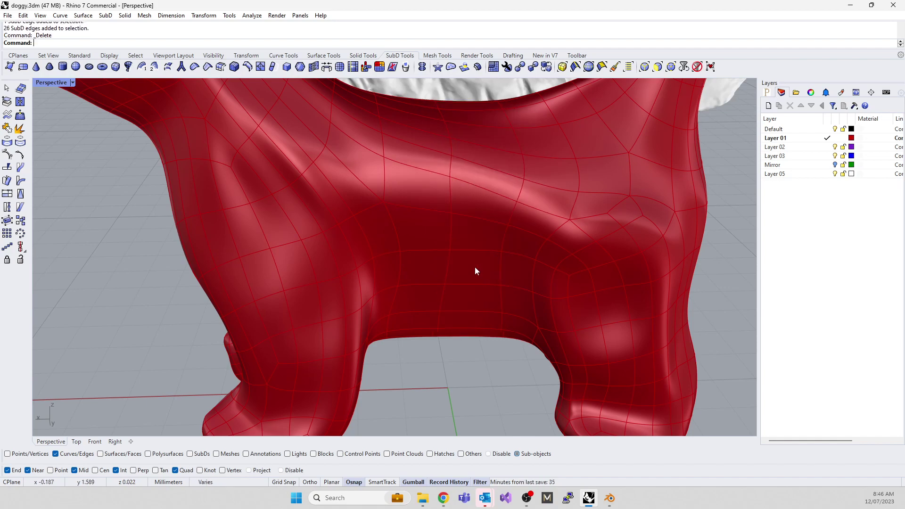
Delete surplus lengthwise edge loops along the dog's flank, one at mid-height and one higher up toward the back.
right_drag(474, 267, 438, 302)
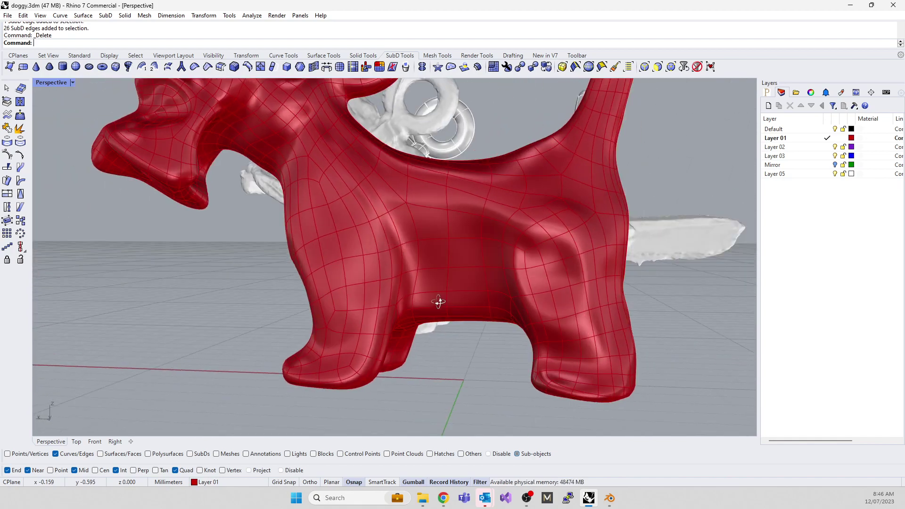
scroll(438, 276, up, 5)
double_click(457, 265)
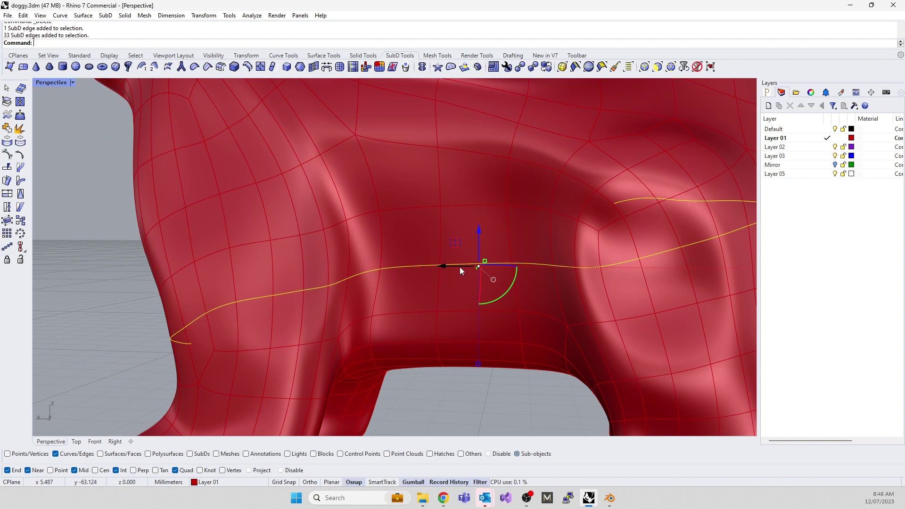
key(Delete)
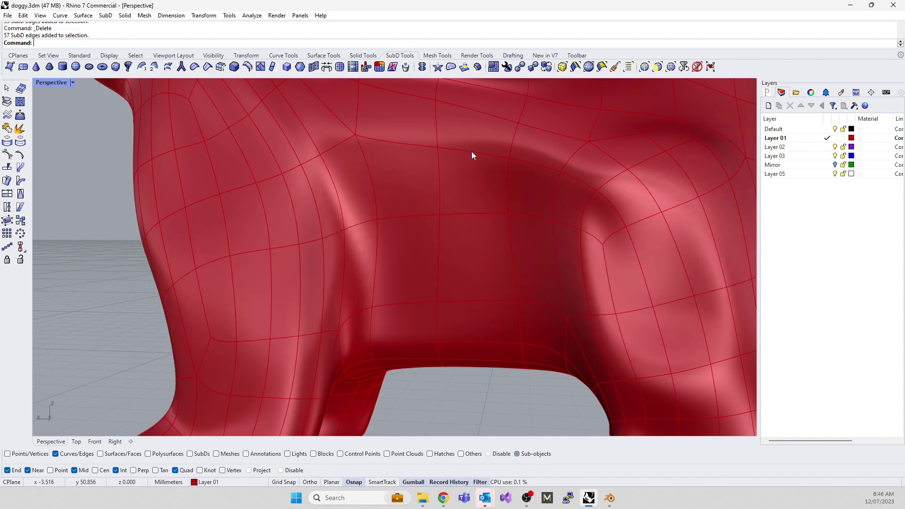
double_click(468, 151)
key(Delete)
scroll(468, 150, down, 8)
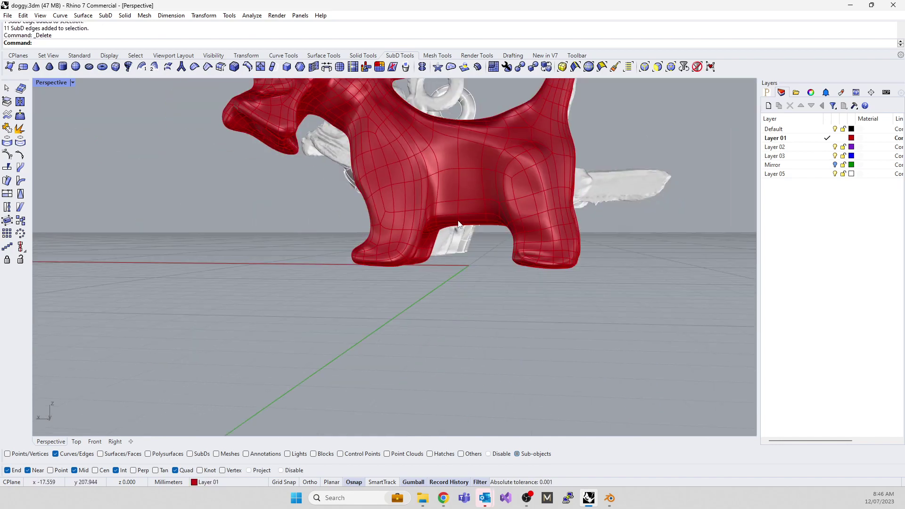
Delete two surplus edge loops running over the dog's front shoulder and upper leg on the same side.
right_drag(458, 222, 400, 175)
scroll(400, 175, up, 7)
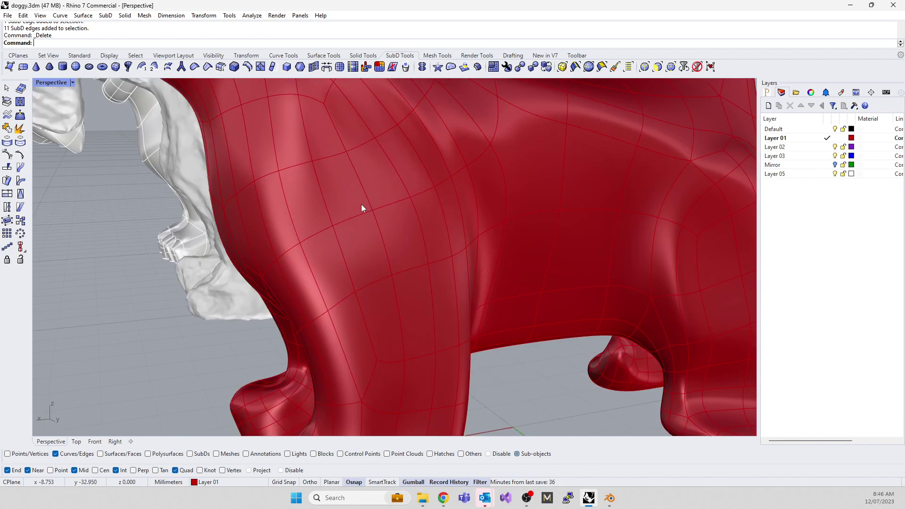
double_click(379, 234)
key(Delete)
double_click(313, 275)
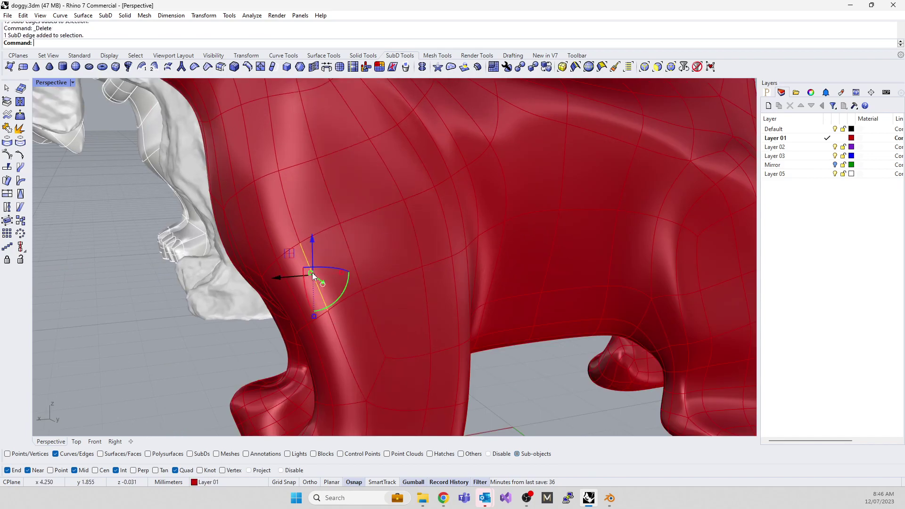
scroll(314, 277, down, 5)
right_drag(250, 180, 286, 215)
key(Delete)
scroll(287, 215, up, 5)
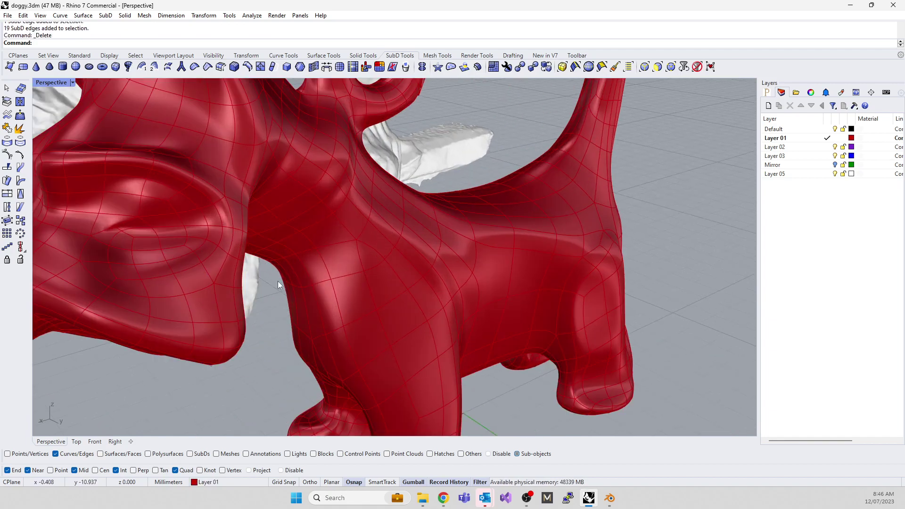
Delete two short partial edge loops on the chest and shoulder on the dog's opposite side.
right_drag(278, 281, 402, 242)
scroll(458, 238, up, 4)
right_drag(460, 240, 507, 312)
double_click(510, 313)
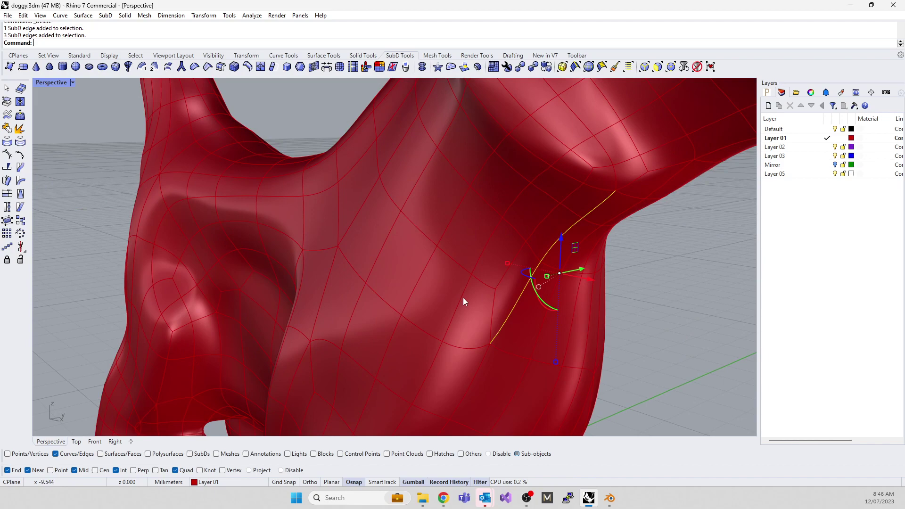
scroll(436, 288, down, 9)
key(Delete)
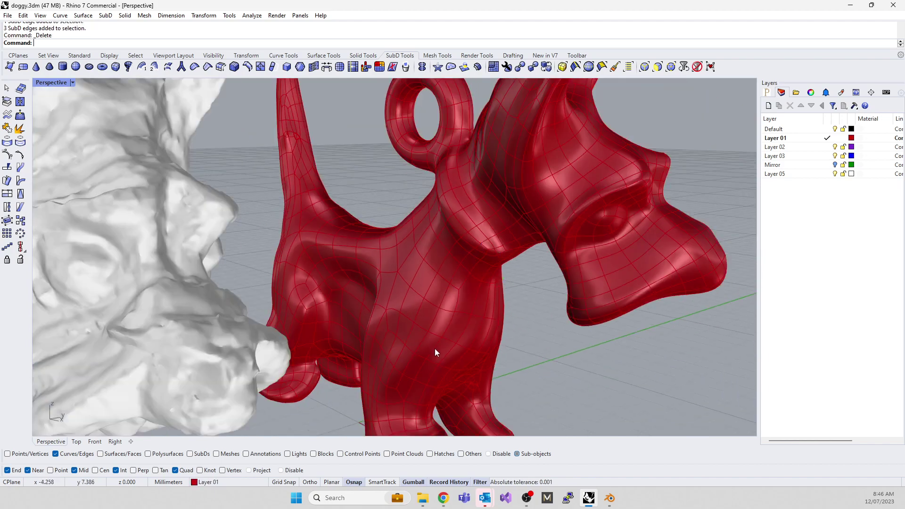
double_click(434, 351)
key(Delete)
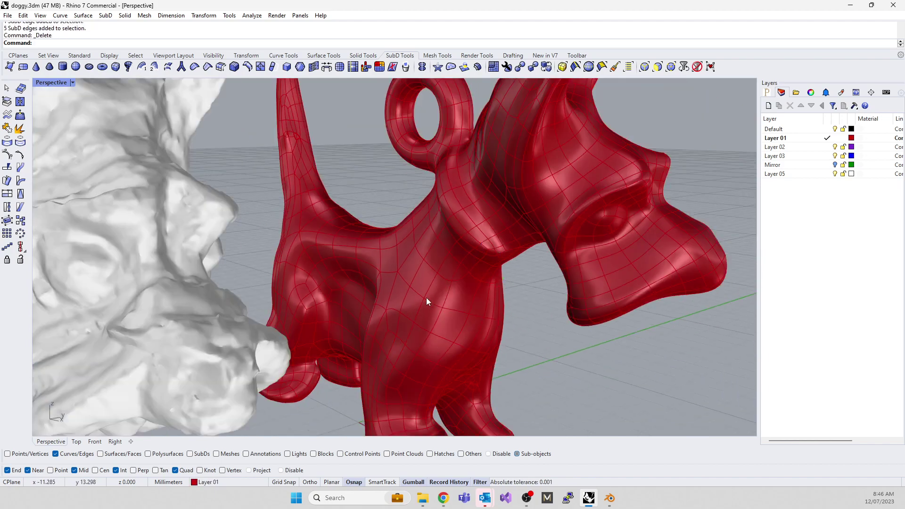
Delete the stray short edge on the chest and the long edge loop circling the base of the neck.
scroll(434, 288, up, 4)
click(457, 280)
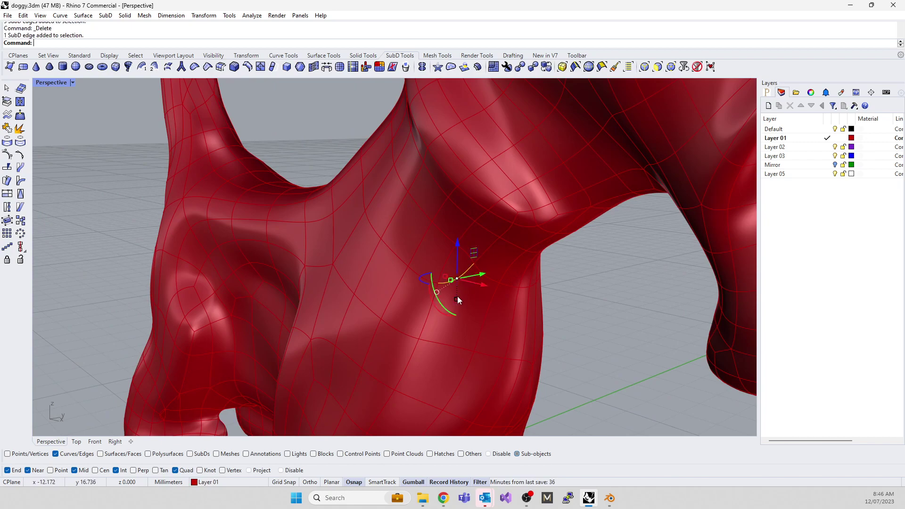
key(Delete)
double_click(415, 276)
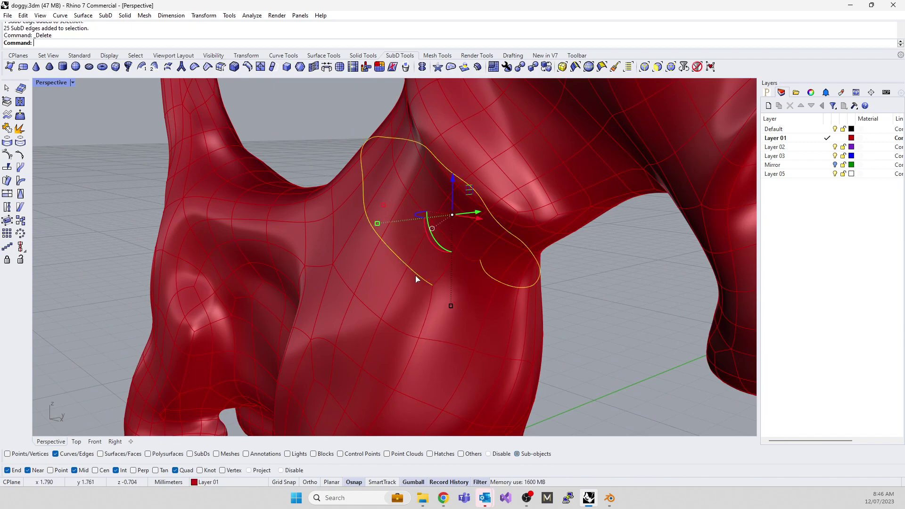
key(Delete)
Return to the first flank and delete another surplus edge loop across the middle of the torso.
scroll(445, 287, down, 5)
right_drag(444, 287, 367, 285)
scroll(274, 212, down, 7)
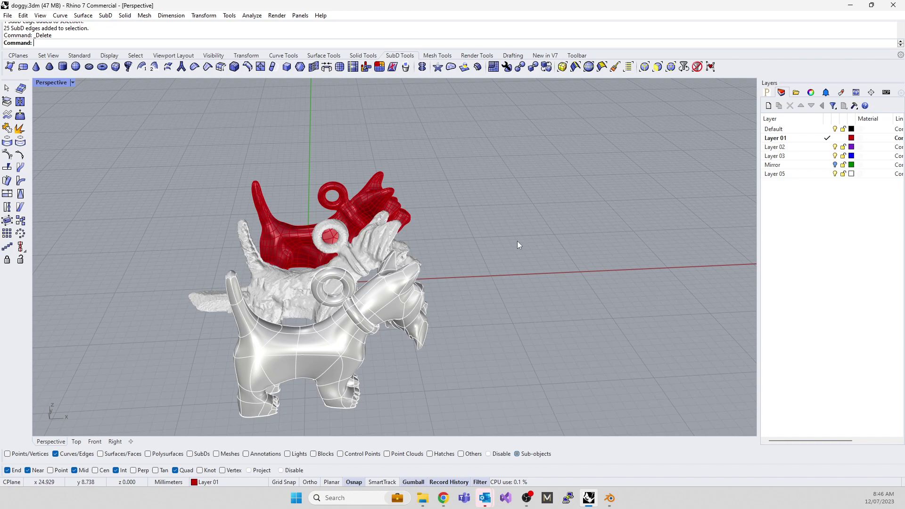
right_drag(518, 245, 242, 263)
scroll(453, 261, up, 8)
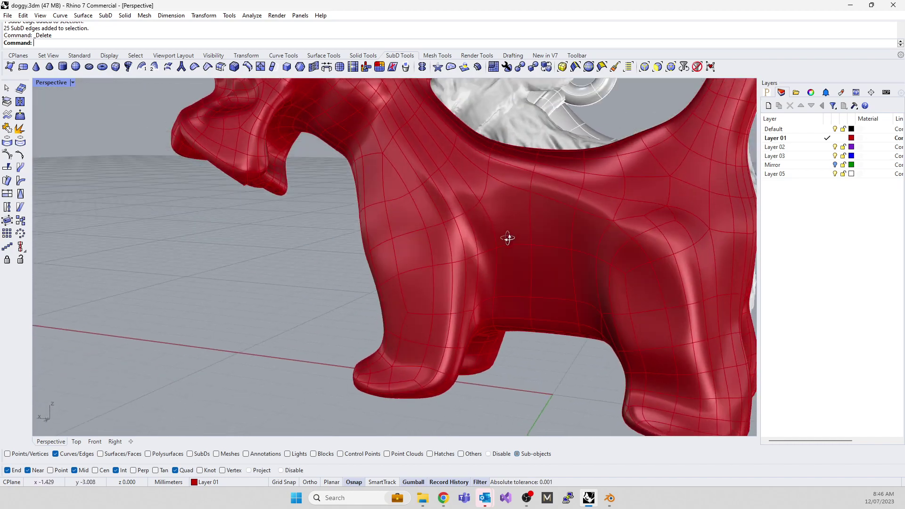
right_drag(507, 238, 435, 229)
double_click(538, 231)
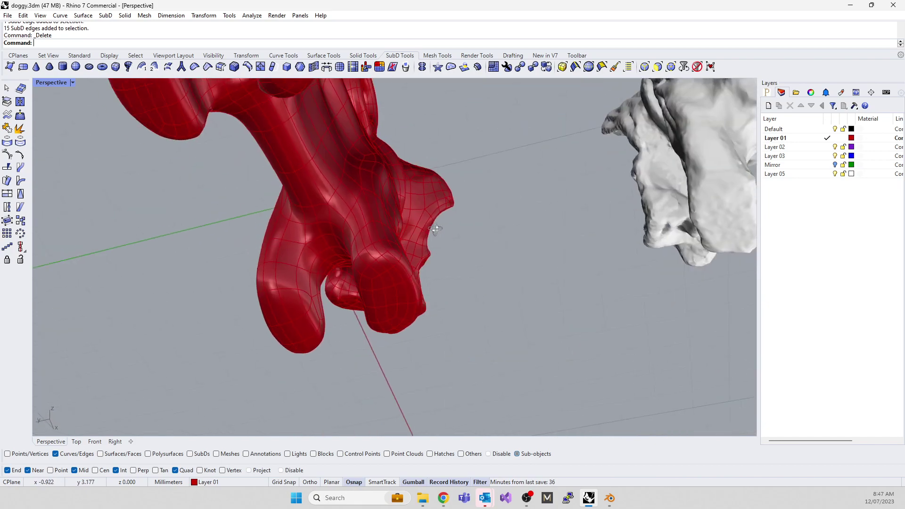
Delete the edge loop running lengthwise along the underside of the dog's belly.
scroll(262, 150, up, 6)
click(290, 185)
key(Escape)
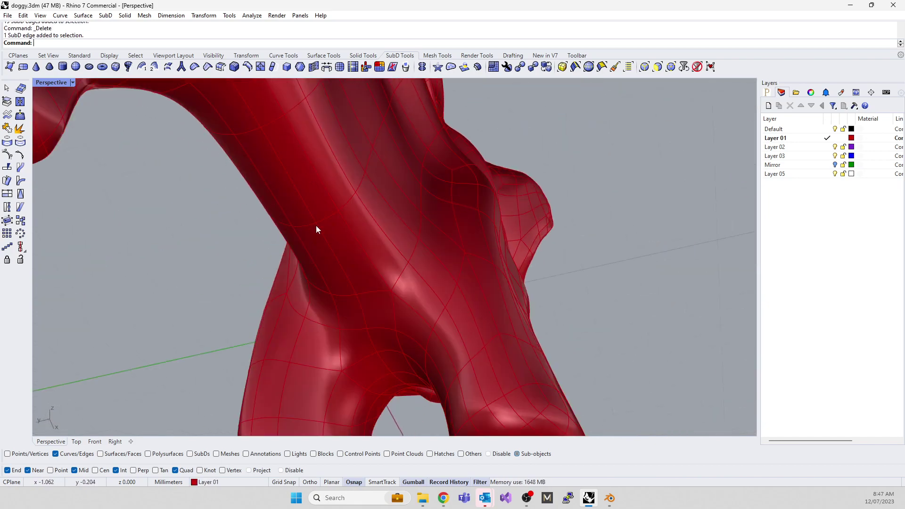
double_click(310, 212)
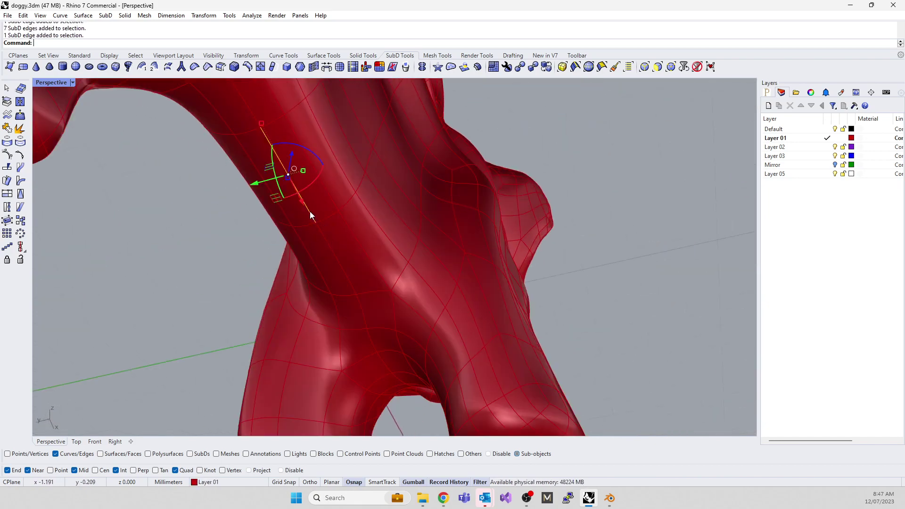
key(Delete)
Delete two dense edge loops on the opposite flank, in the hollow ahead of the hind leg and just above it.
scroll(343, 253, up, 6)
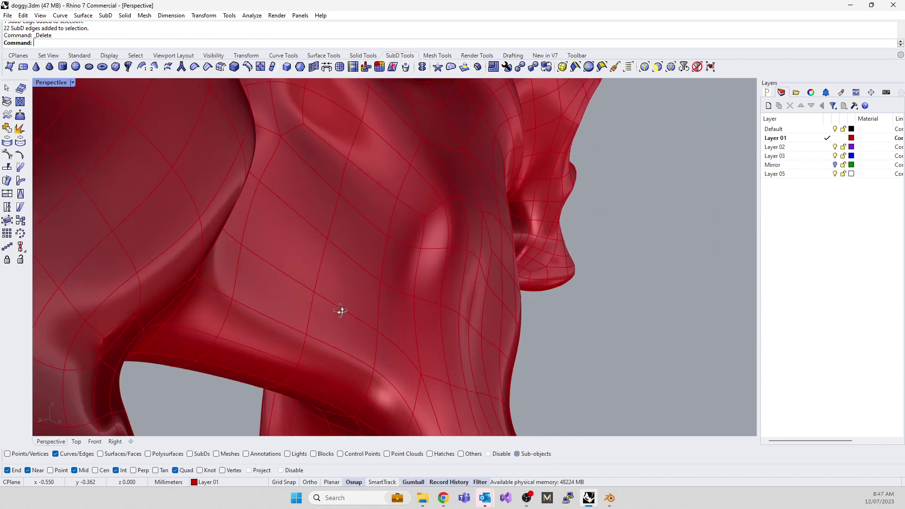
right_drag(313, 332, 297, 341)
scroll(360, 250, down, 6)
right_drag(358, 250, 370, 287)
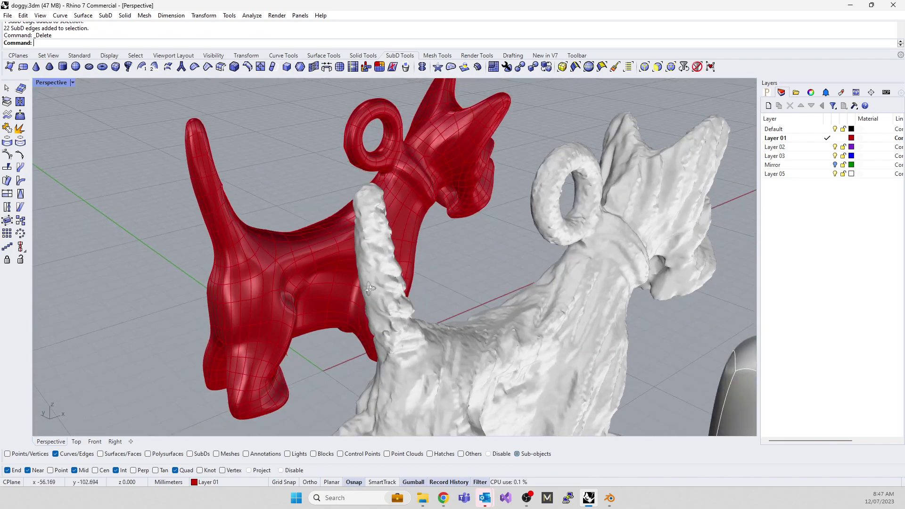
scroll(311, 284, up, 5)
scroll(312, 288, up, 2)
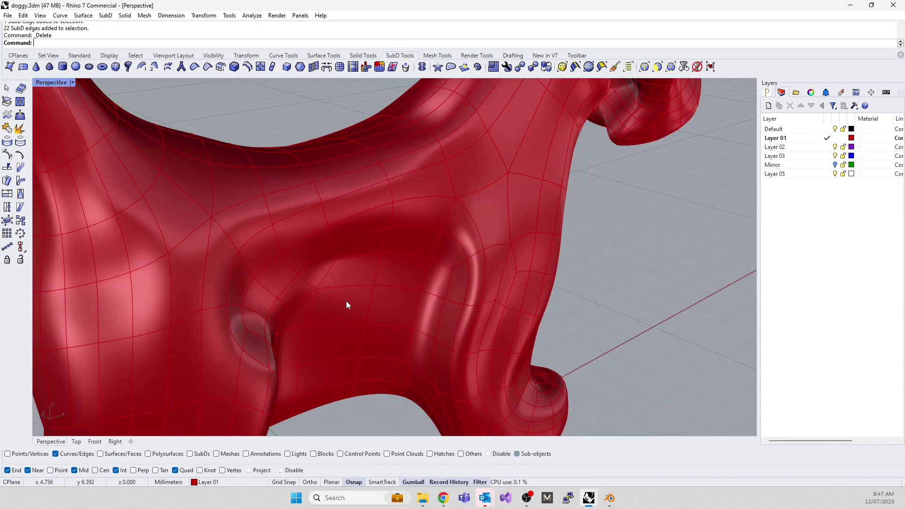
double_click(322, 253)
key(Delete)
double_click(301, 217)
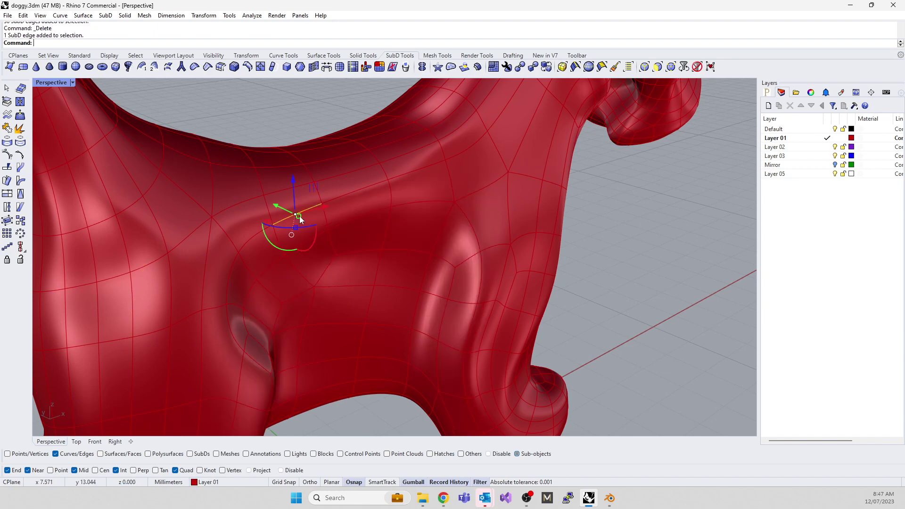
key(Delete)
Delete two leftover single edges and one more edge loop in the hollow of the opposite flank.
click(320, 278)
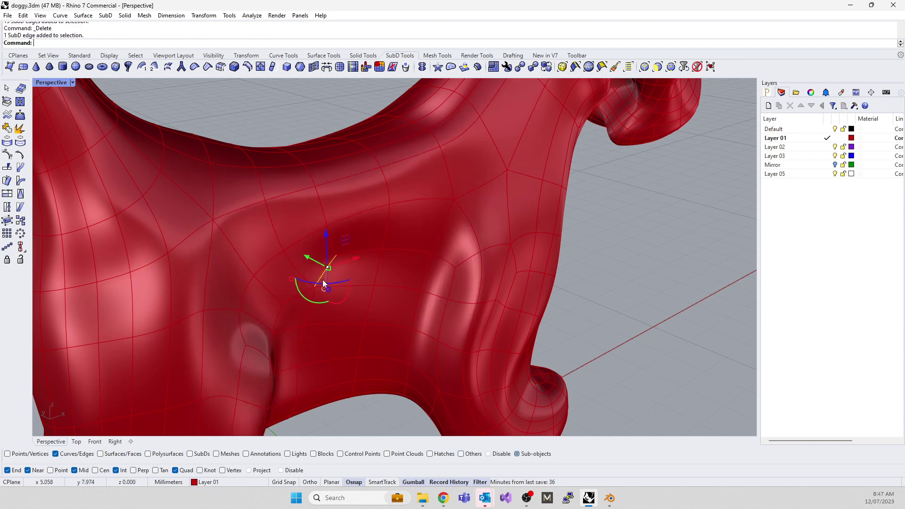
key(Delete)
click(301, 295)
key(Delete)
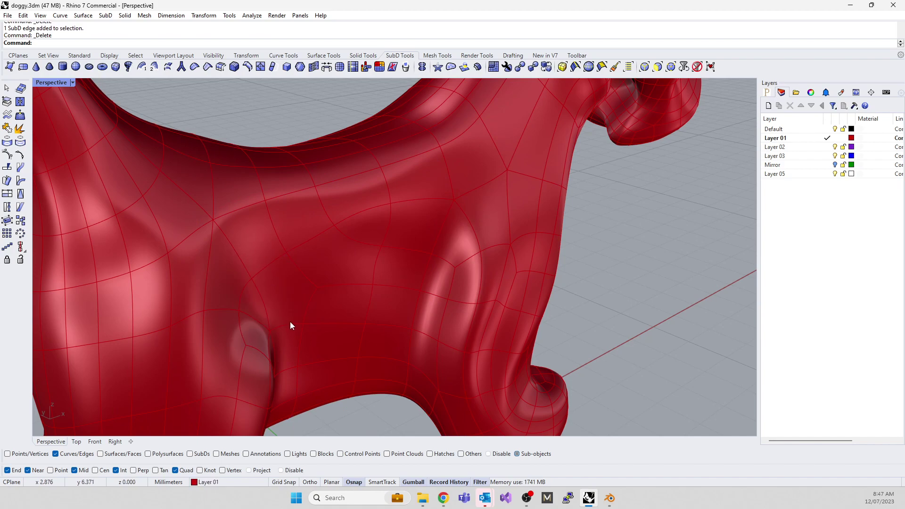
double_click(344, 286)
key(Delete)
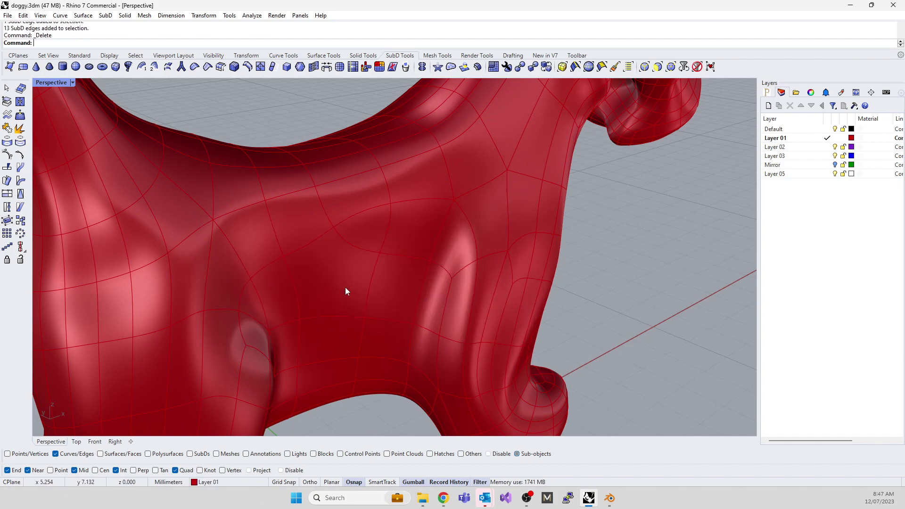
Restrict selection to faces, select the patch of faces in the hollow between the legs, and move it outward along the green axis.
right_drag(345, 287, 340, 307)
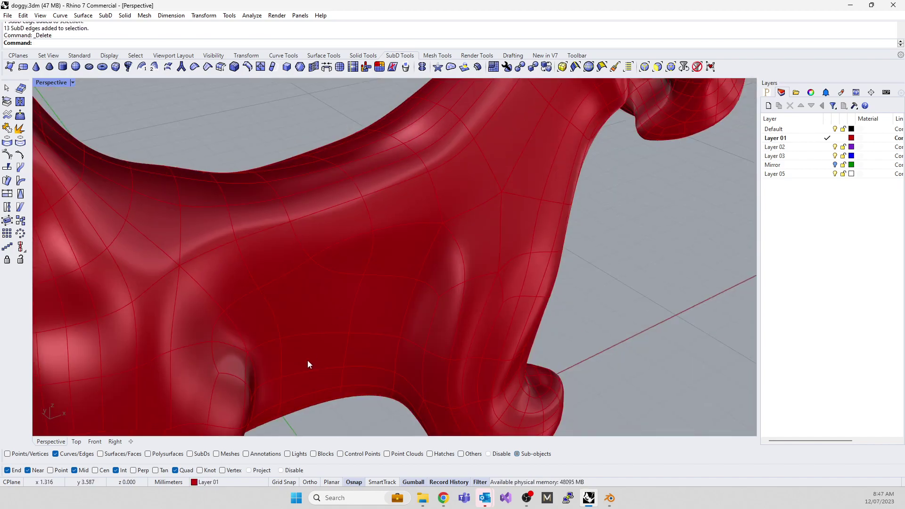
click(645, 67)
click(267, 365)
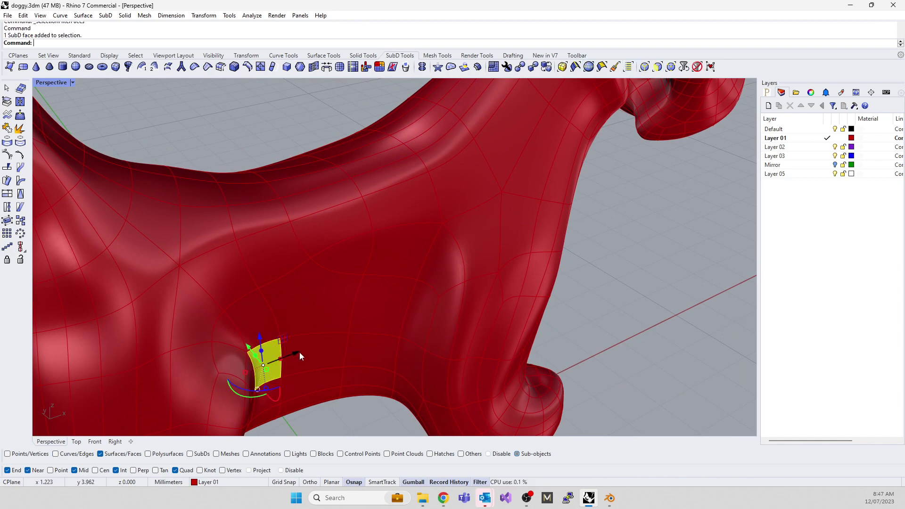
shift+click(323, 352)
shift+click(363, 348)
shift+click(371, 311)
shift+click(318, 306)
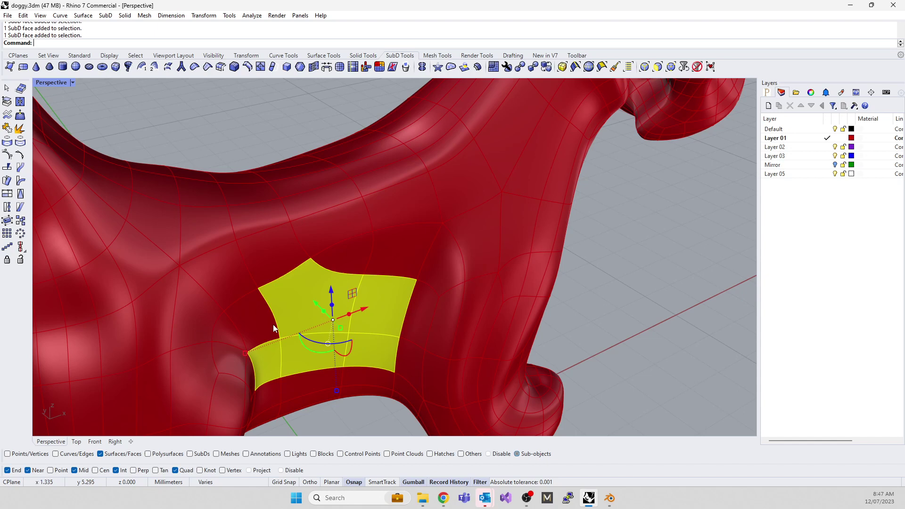
shift+click(252, 323)
shift+click(330, 384)
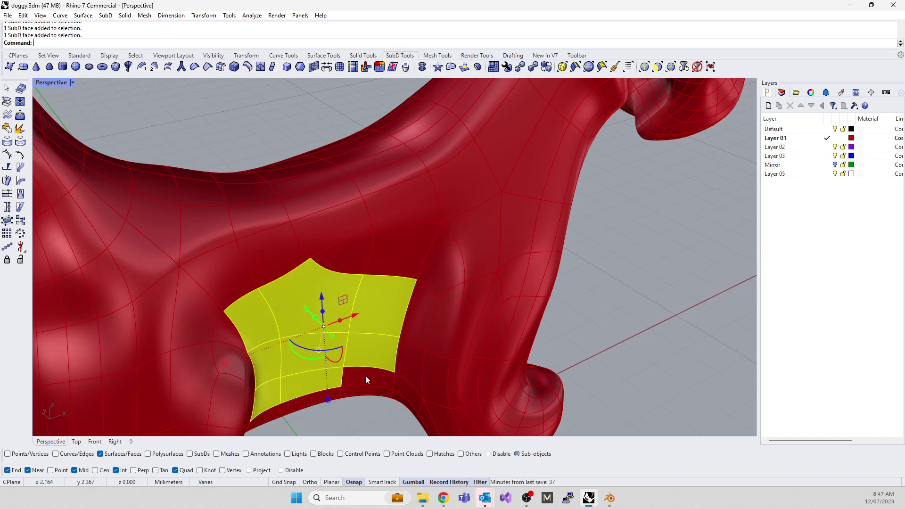
drag(309, 315, 324, 330)
right_drag(325, 329, 457, 238)
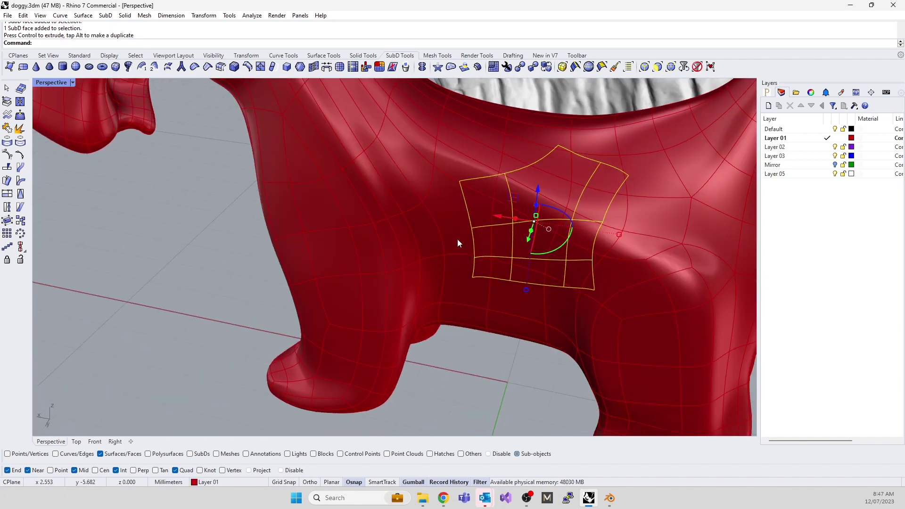
Select the patch of flank faces between the legs on the first side and move it outward along the green axis.
click(457, 239)
shift+click(540, 259)
shift+click(563, 268)
shift+click(555, 297)
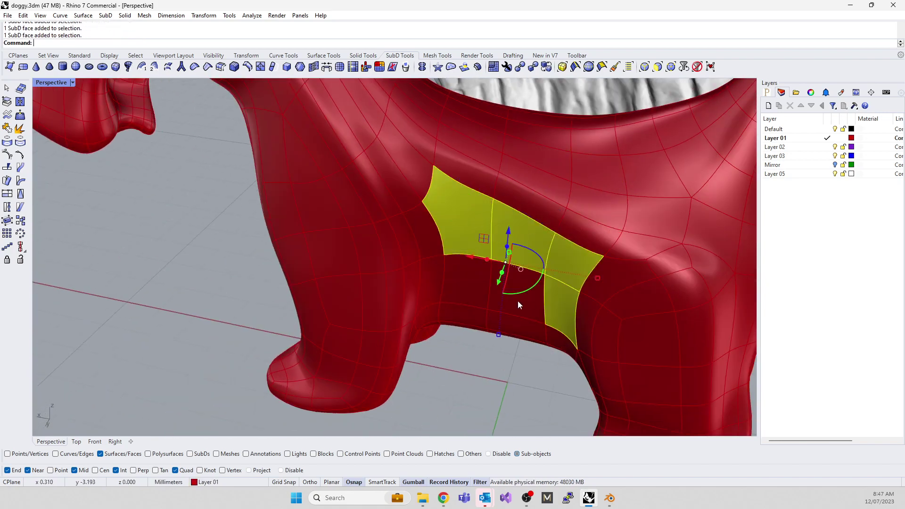
shift+click(517, 299)
shift+click(455, 295)
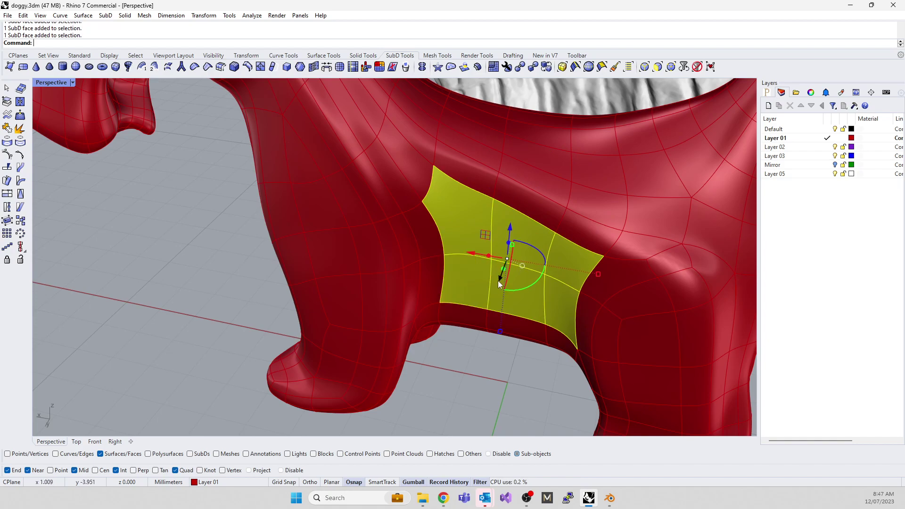
drag(498, 280, 494, 292)
right_drag(494, 293, 248, 366)
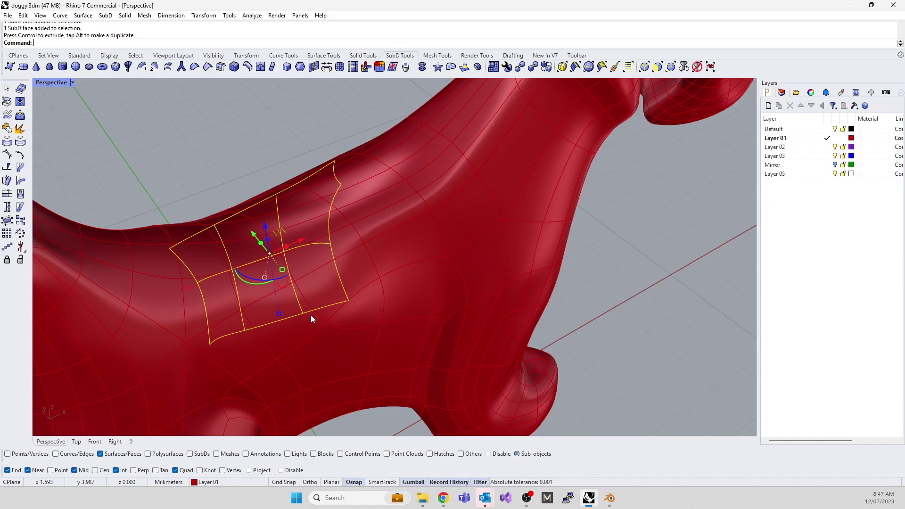
Deselect the flank faces and examine the dog's head, ears and muzzle from several angles.
scroll(310, 314, down, 8)
click(263, 226)
right_drag(263, 226, 388, 168)
scroll(346, 137, up, 5)
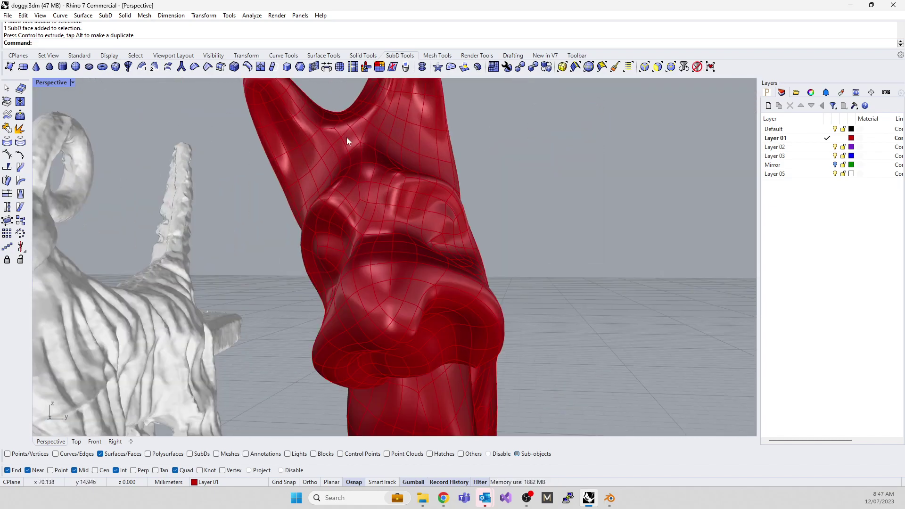
right_drag(371, 222, 426, 172)
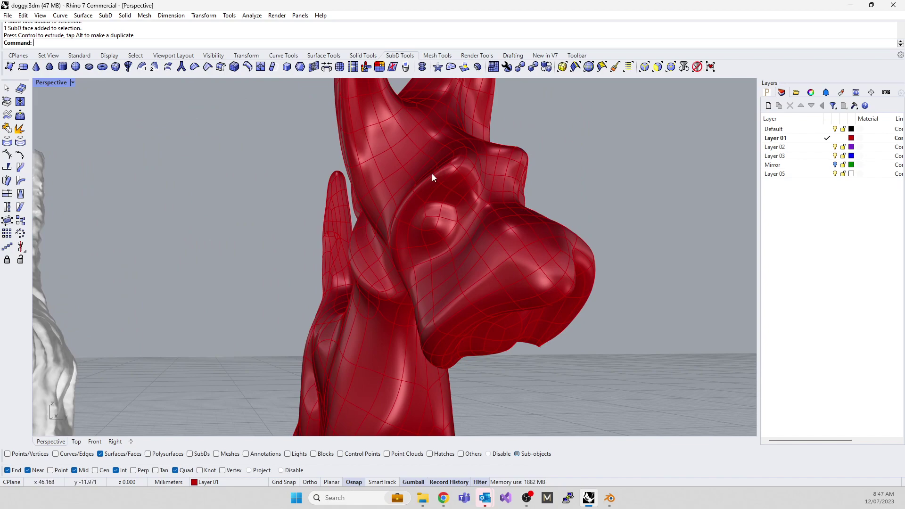
right_drag(398, 211, 391, 288)
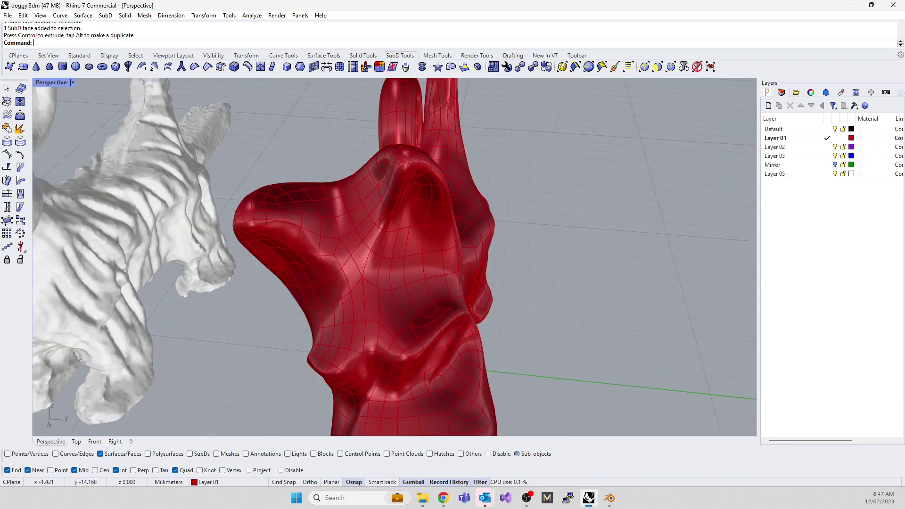